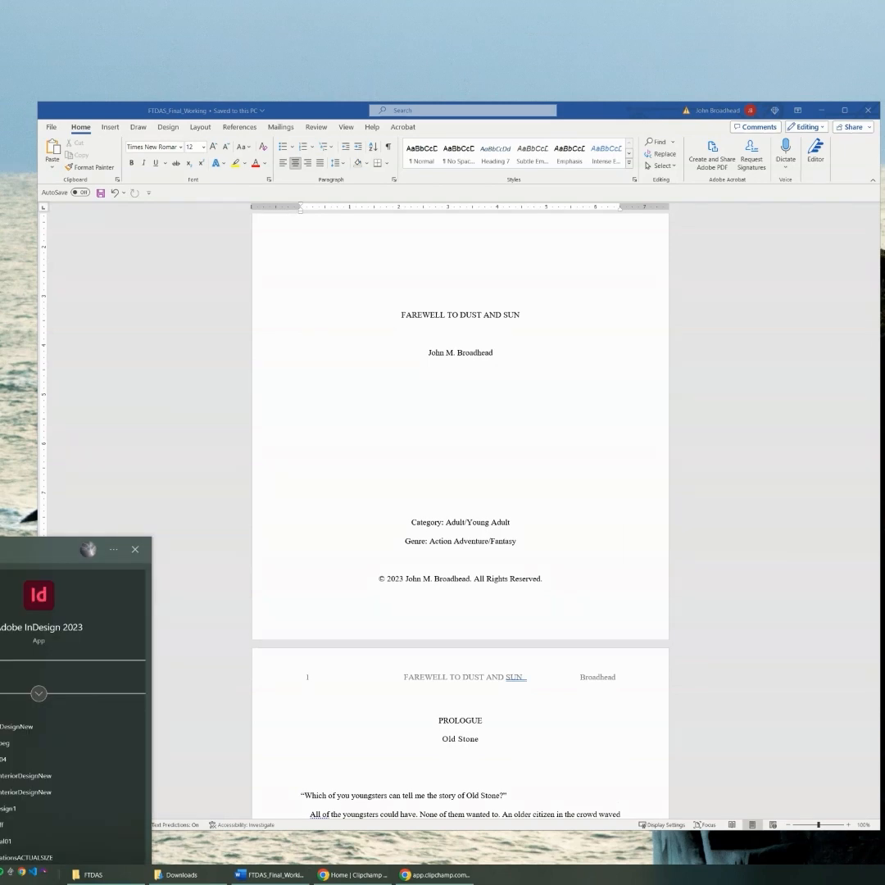
Launch Adobe InDesign 2023, start a new document and set its units to inches.
key(Return)
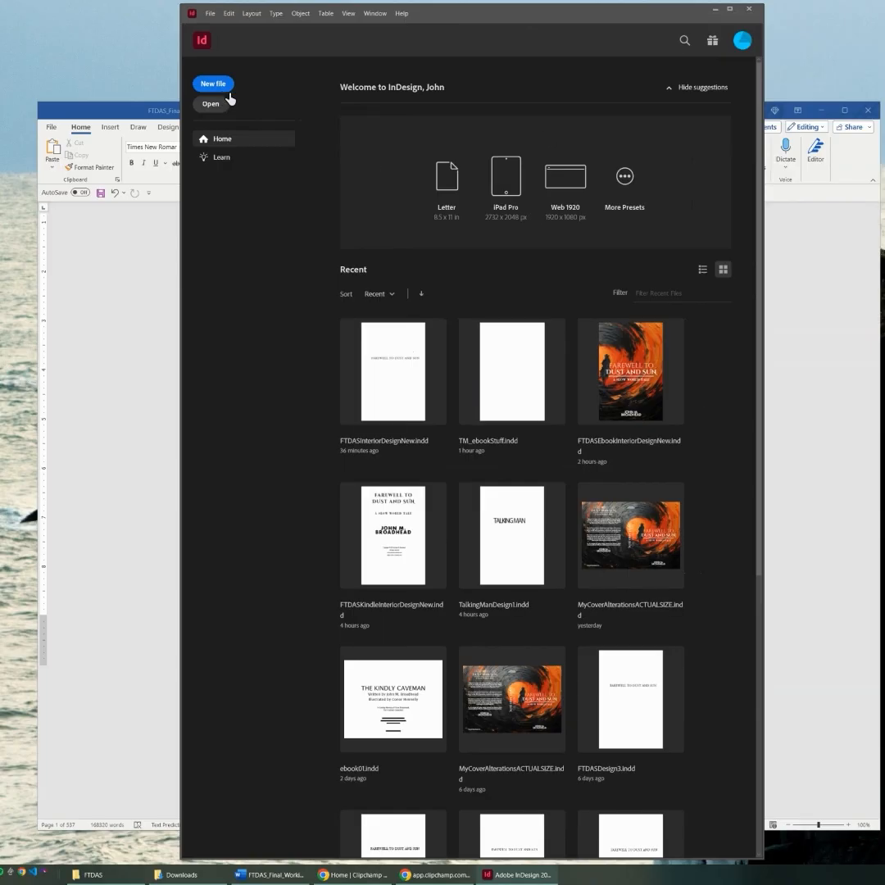
click(218, 85)
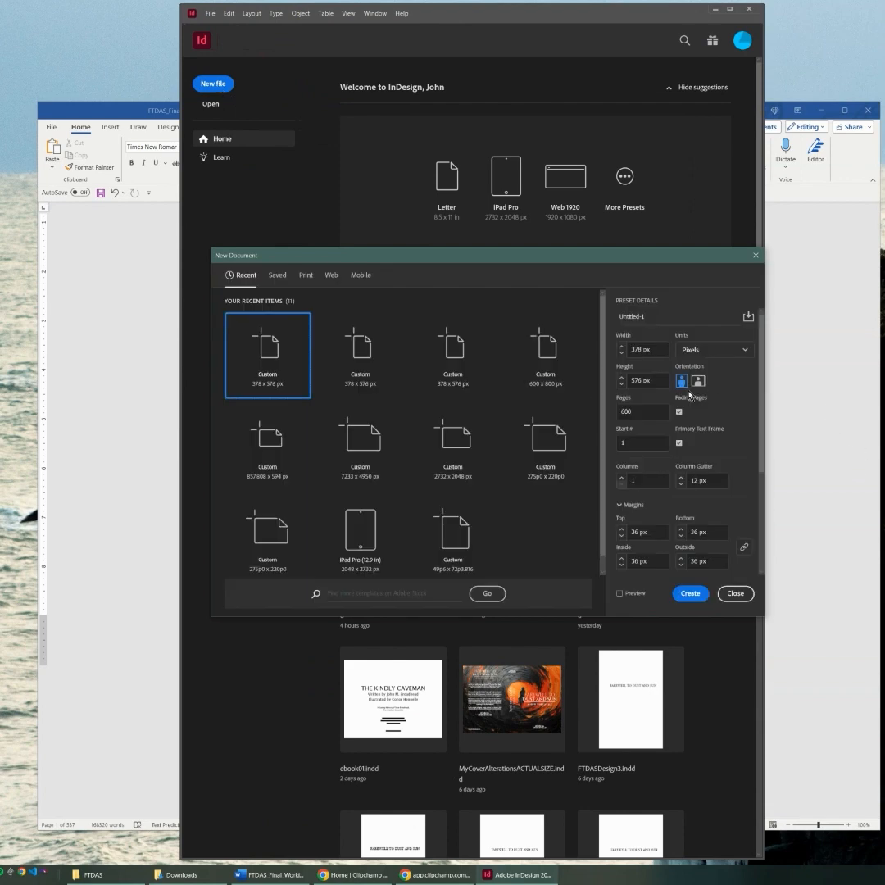
click(744, 356)
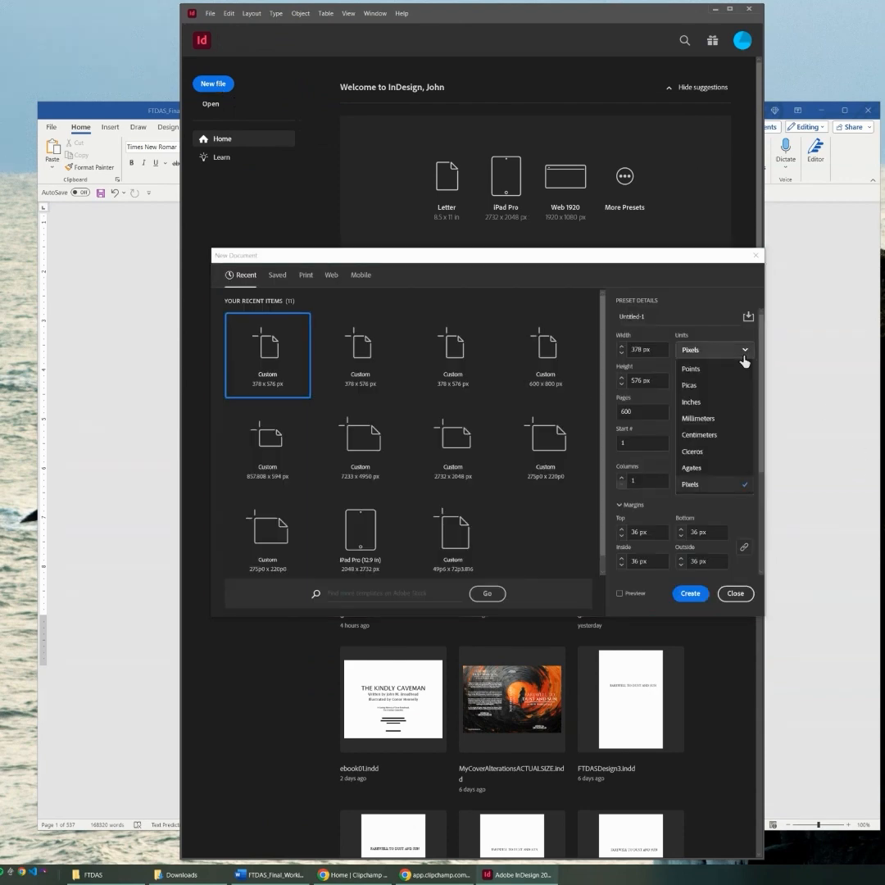
click(704, 400)
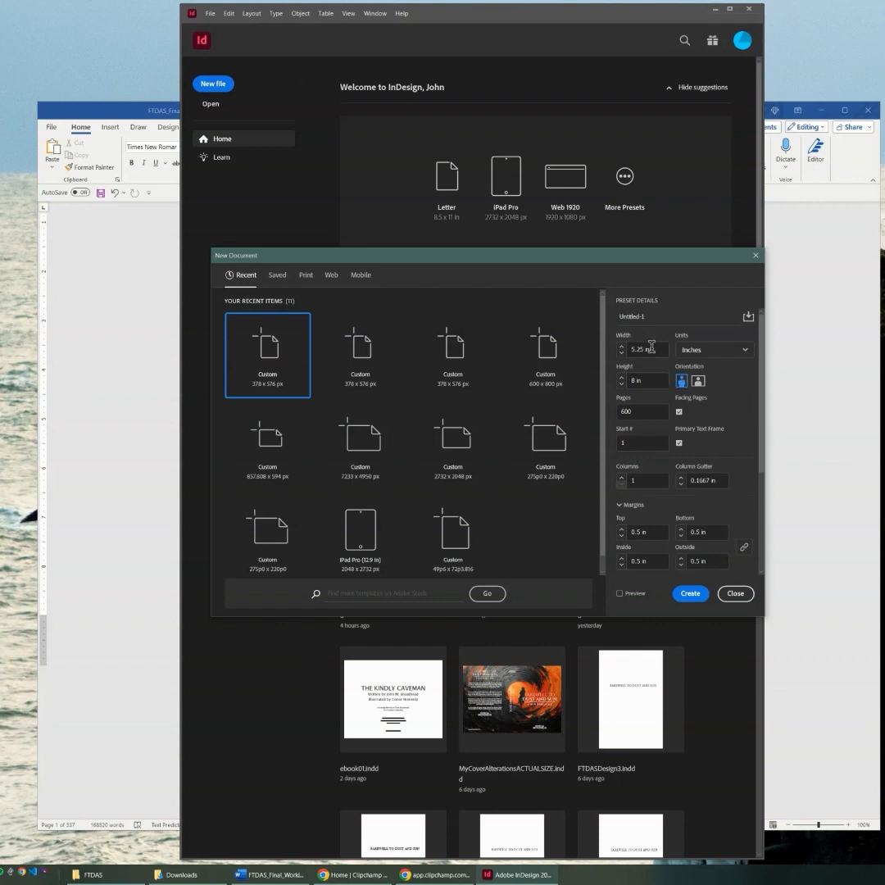
click(661, 352)
click(745, 354)
click(705, 403)
Create the document at 5.25 × 8 in with 600 facing pages and a primary text frame.
click(646, 350)
key(Tab)
double_click(649, 383)
drag(646, 412, 607, 415)
key(BackSpace)
click(679, 411)
click(679, 444)
click(679, 444)
click(691, 593)
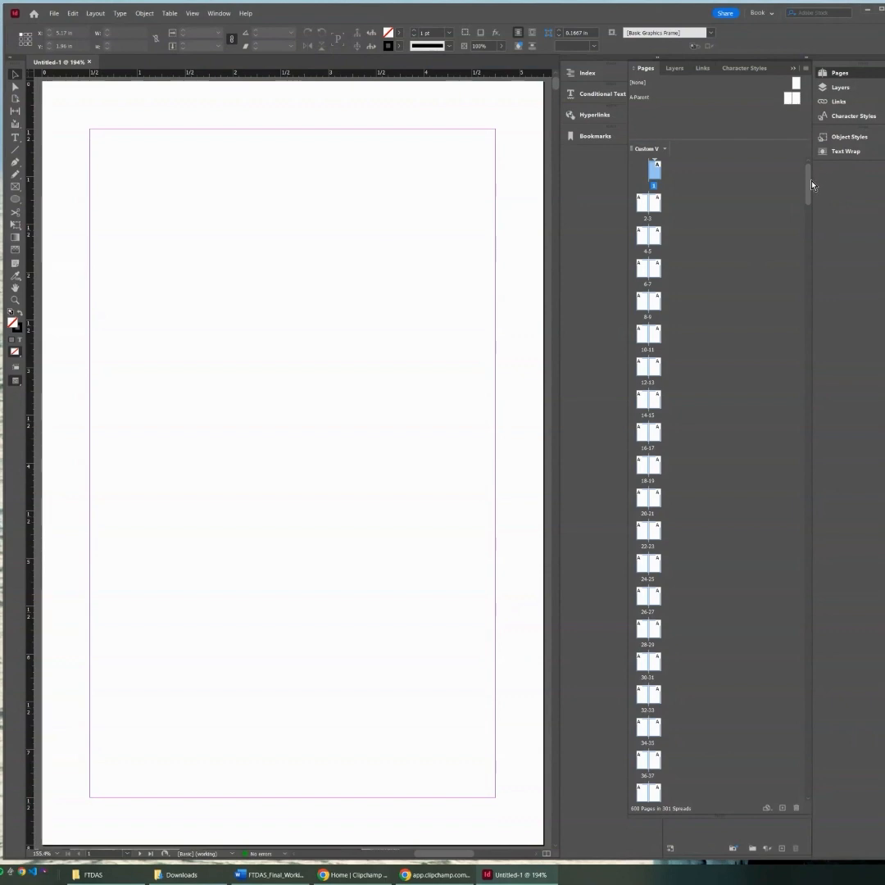
Apply the Book workspace to the new document's window.
drag(808, 185, 830, 140)
click(221, 15)
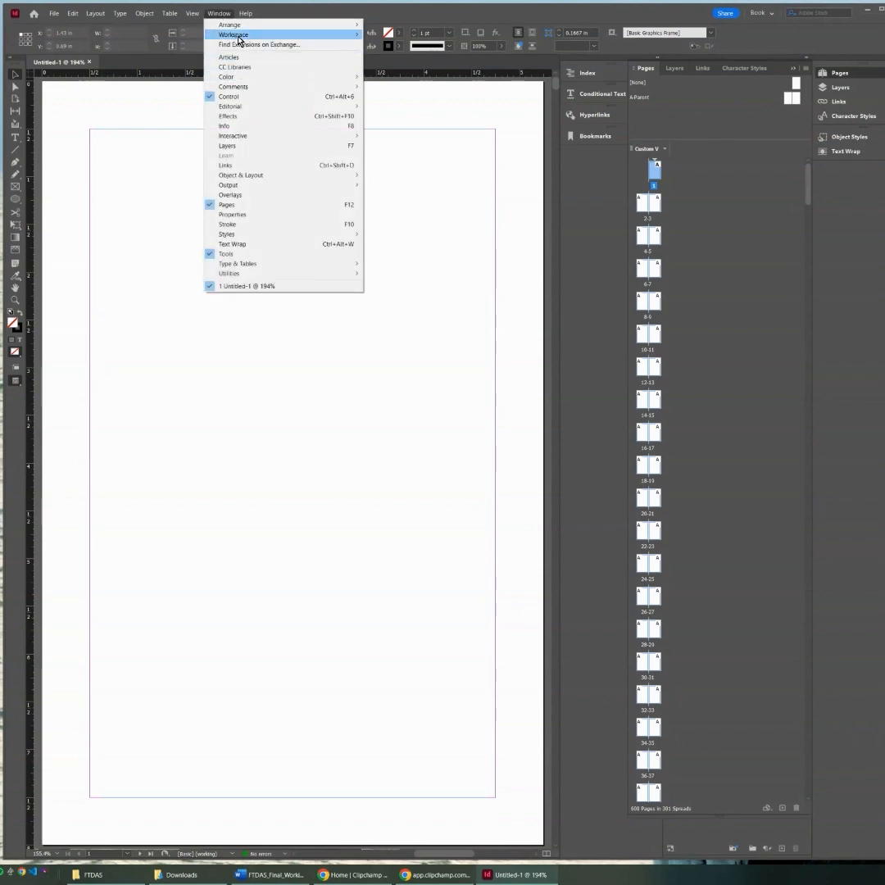
mouse_move(238, 36)
click(438, 44)
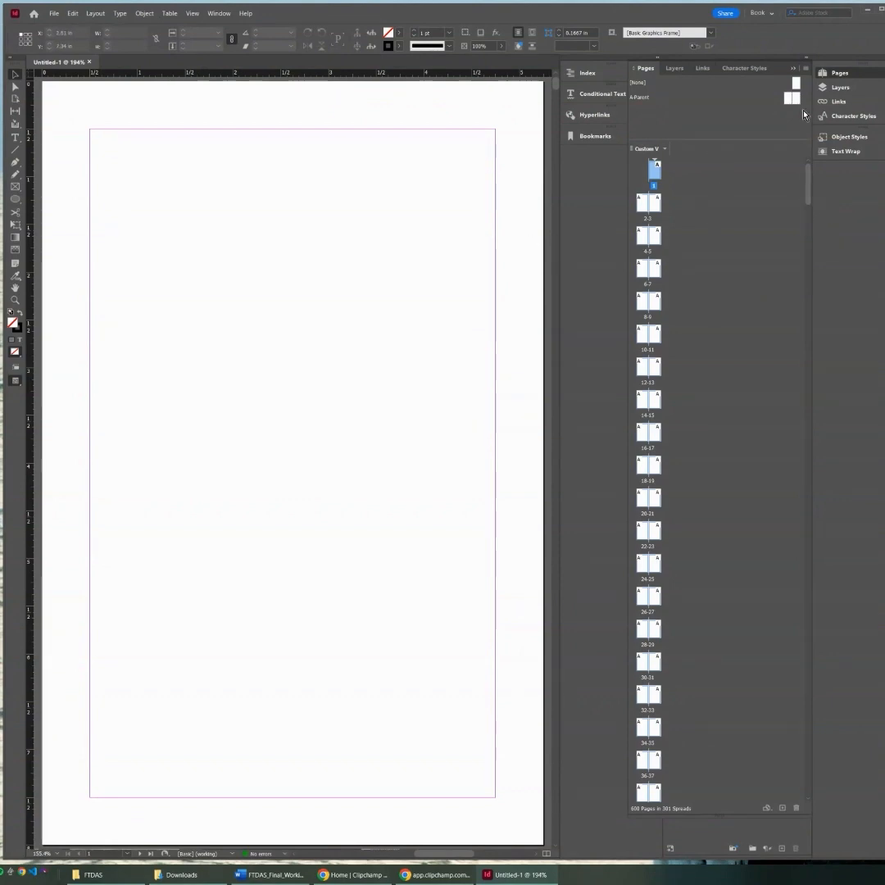
Switch to the Word manuscript FTDAS_Final_Working and copy its text from the PROLOGUE heading to the end.
click(270, 874)
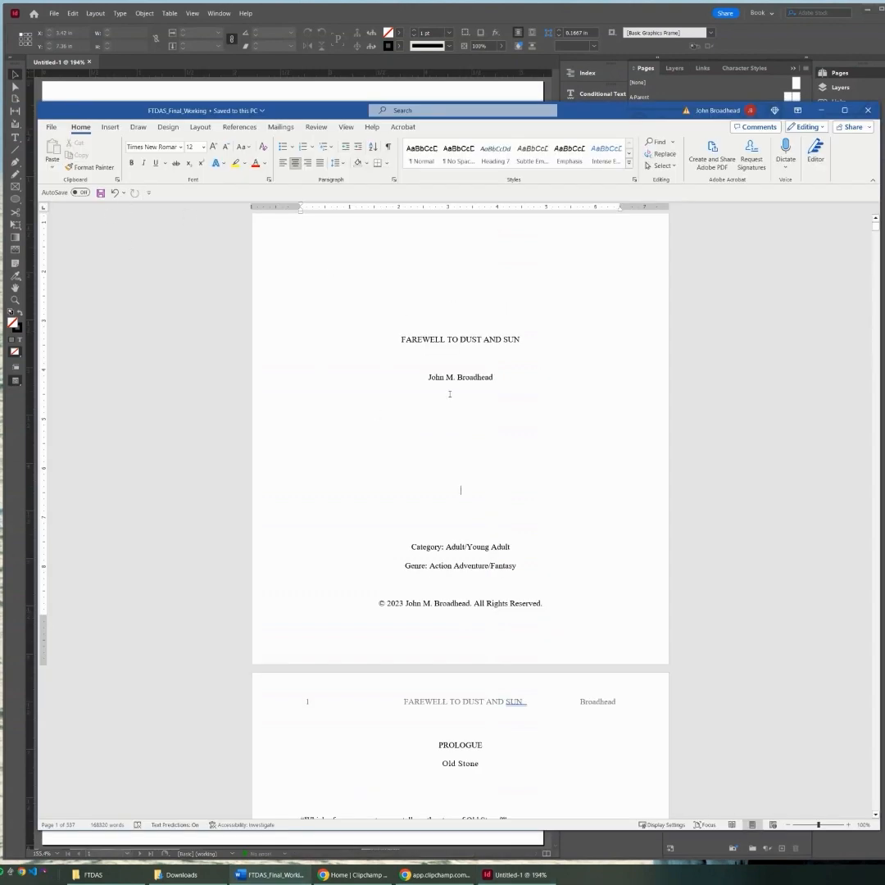
scroll(449, 394, down, 8)
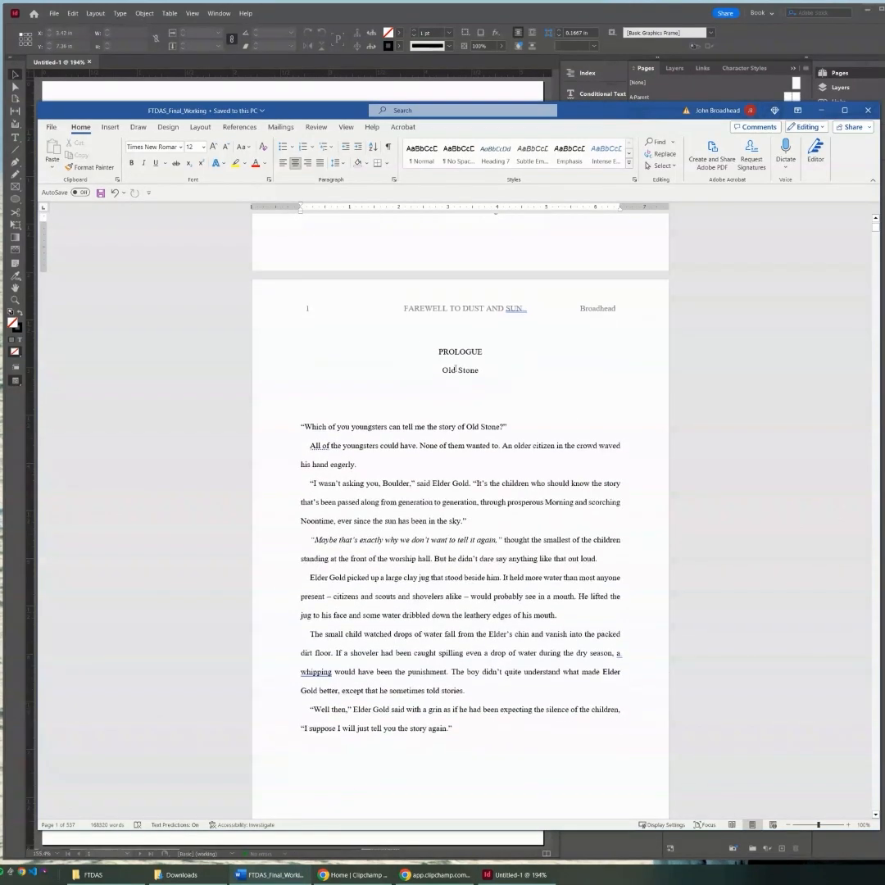
scroll(768, 377, down, 1)
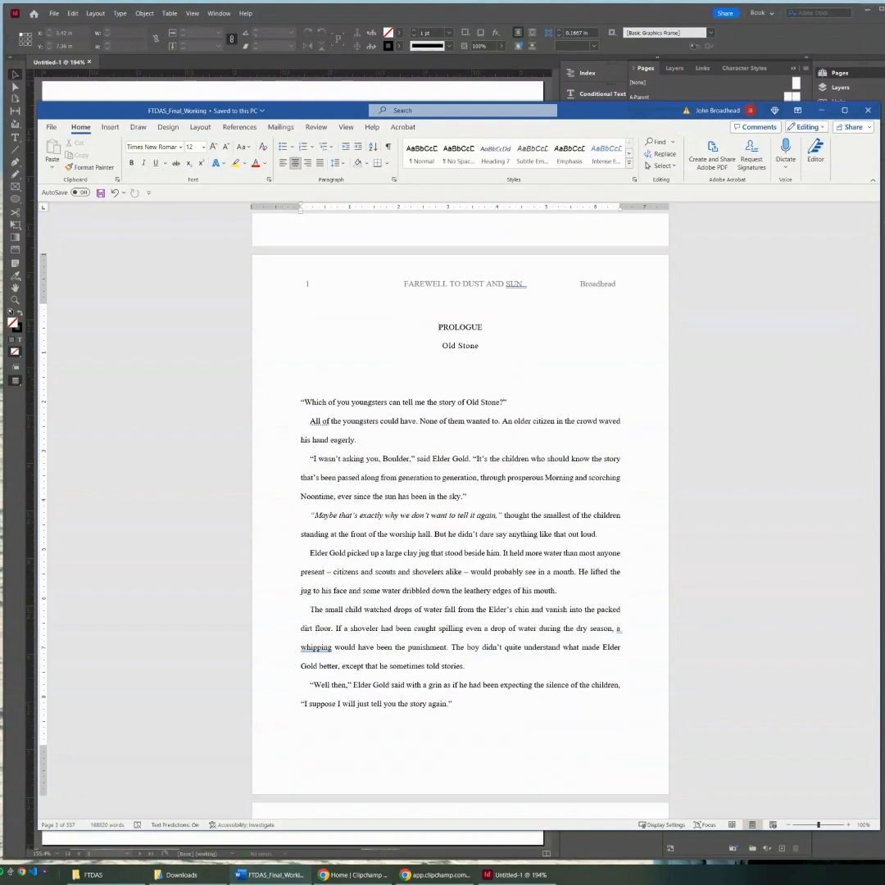
drag(875, 233, 874, 686)
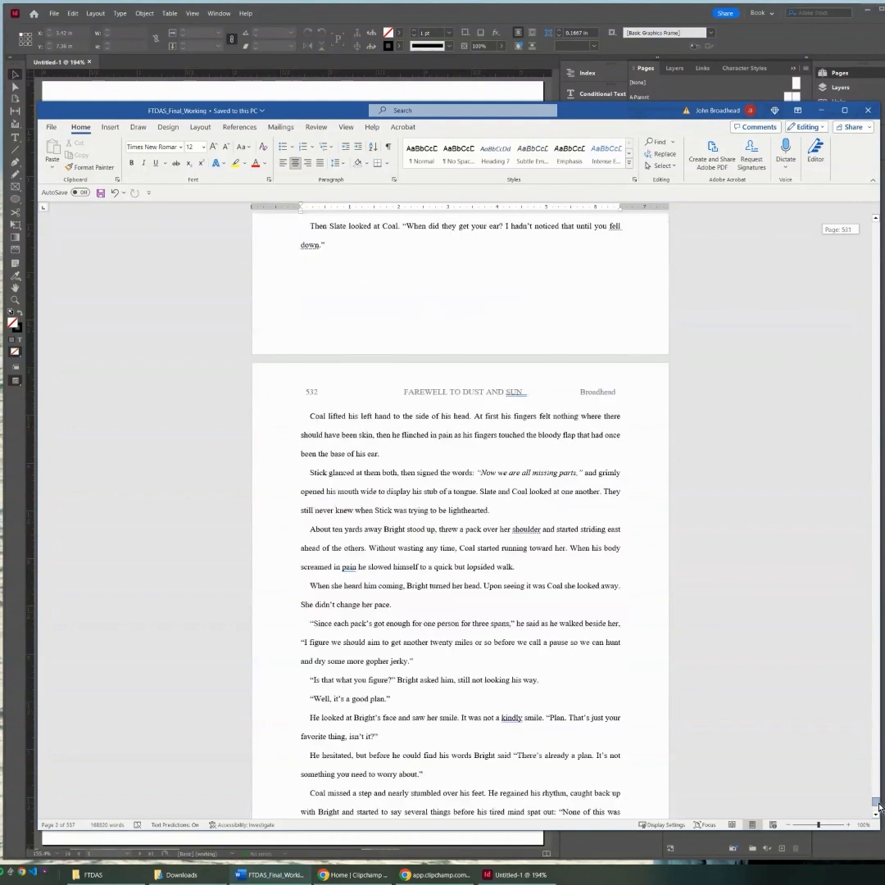
key(ctrl+a)
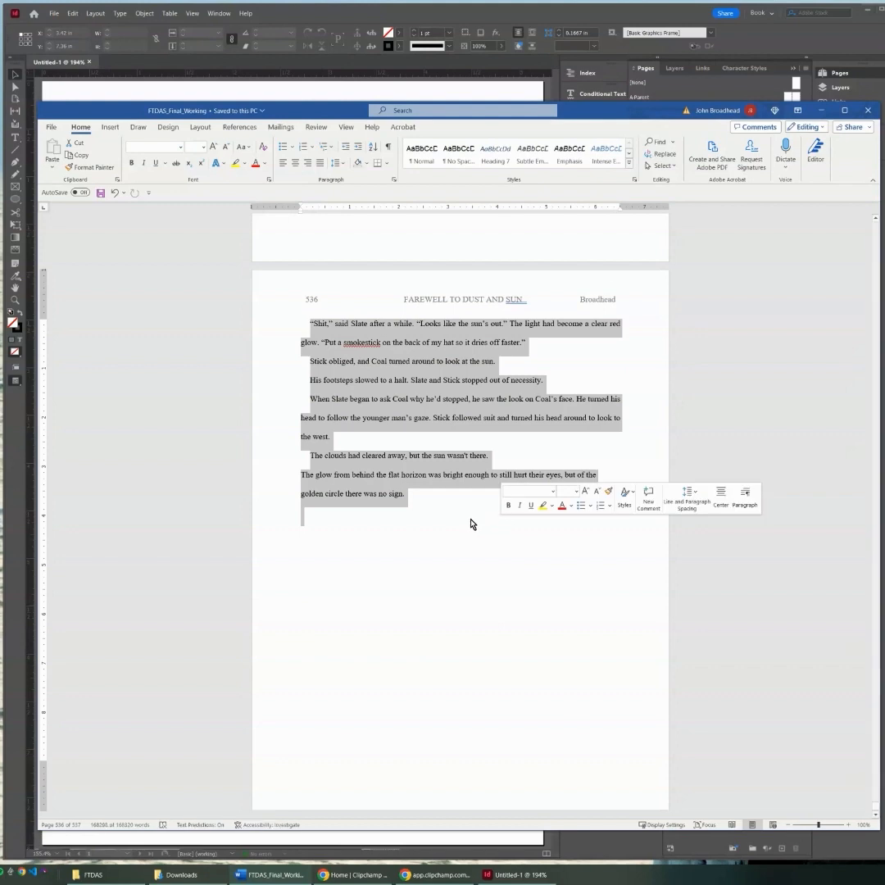
click(821, 110)
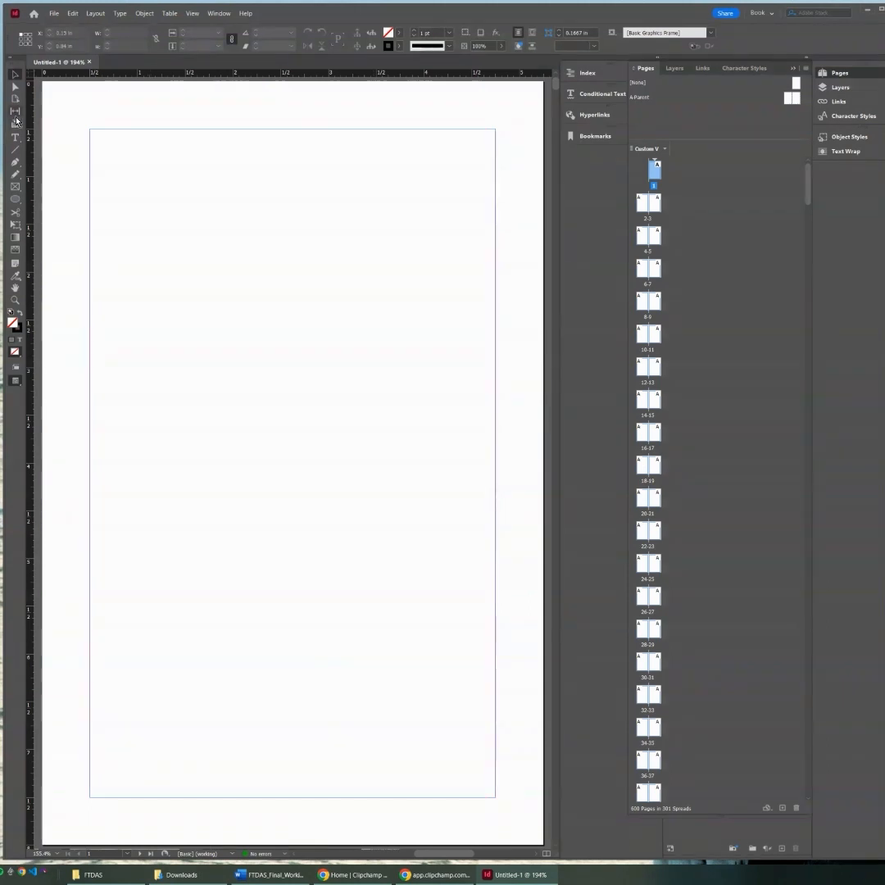
Paste the copied manuscript into the primary text frame on page 1 of the InDesign document with the Type tool.
key(t)
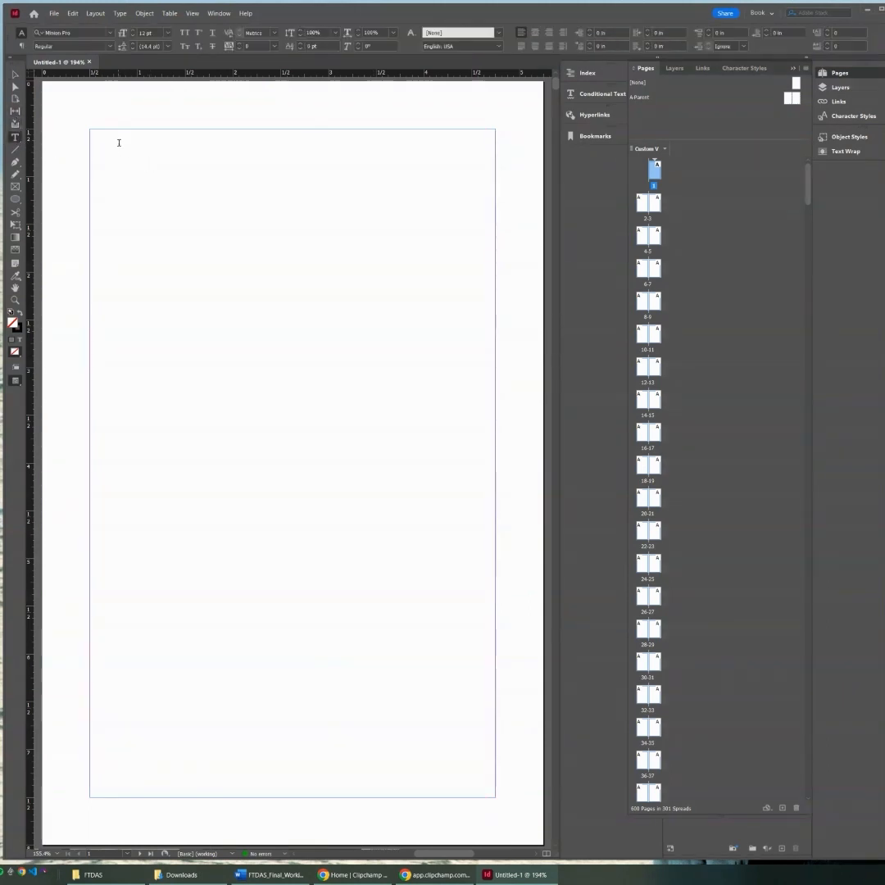
click(119, 144)
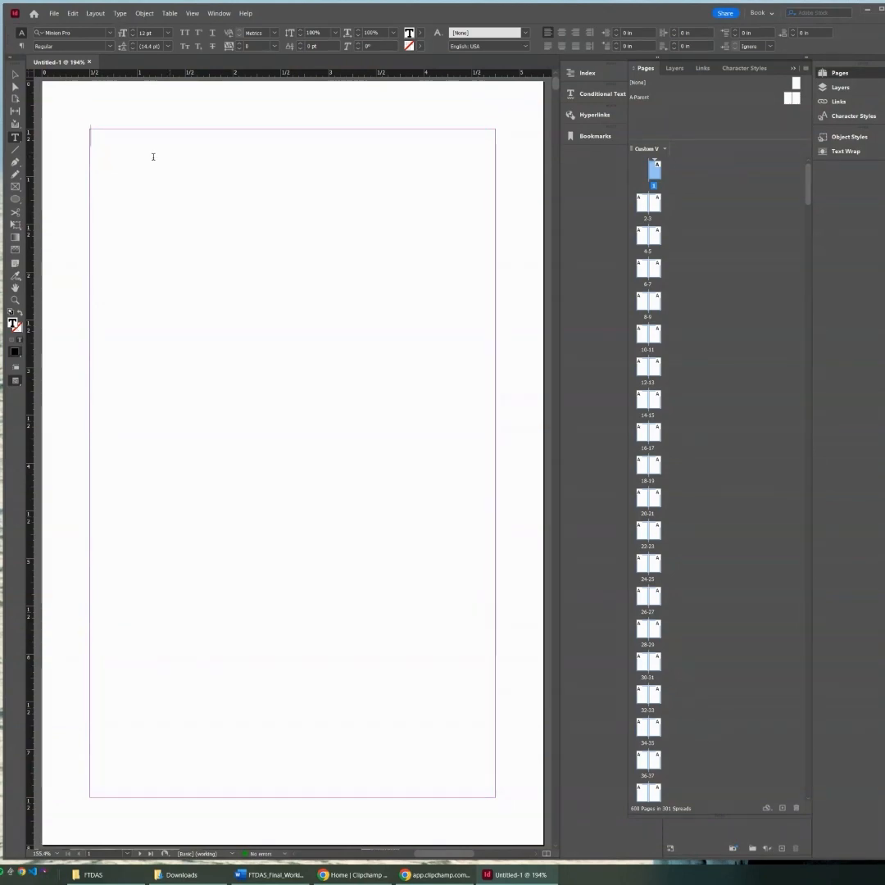
key(ctrl+d)
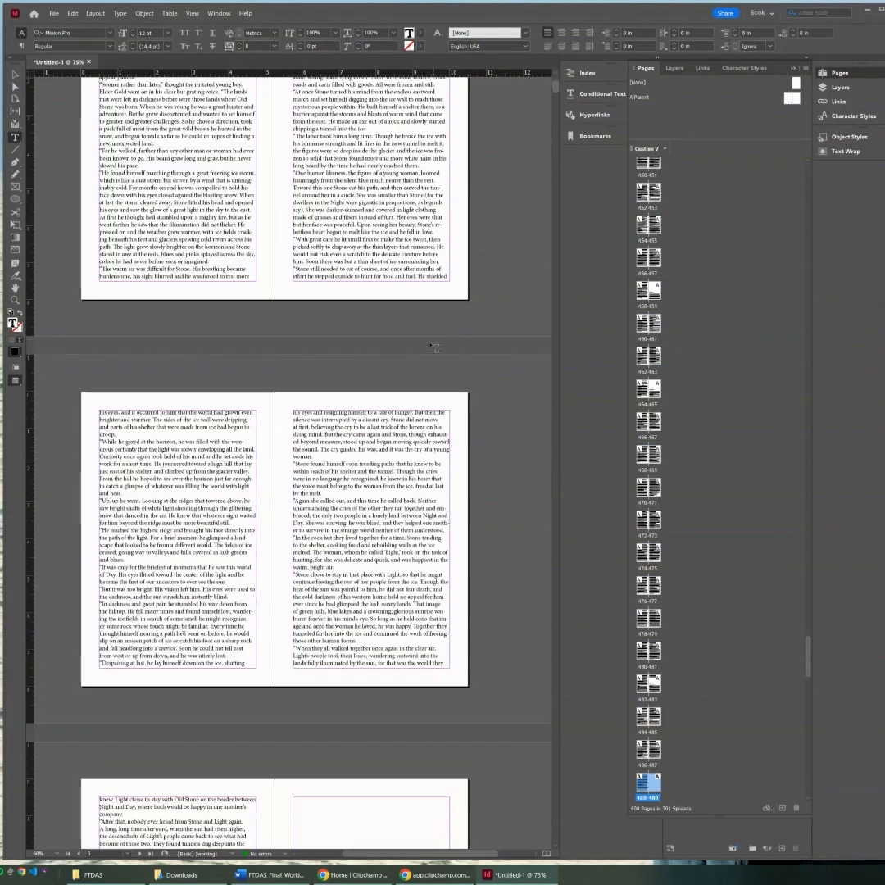
drag(490, 853, 486, 853)
mouse_move(554, 86)
mouse_down()
mouse_move(557, 142)
mouse_move(554, 79)
mouse_up()
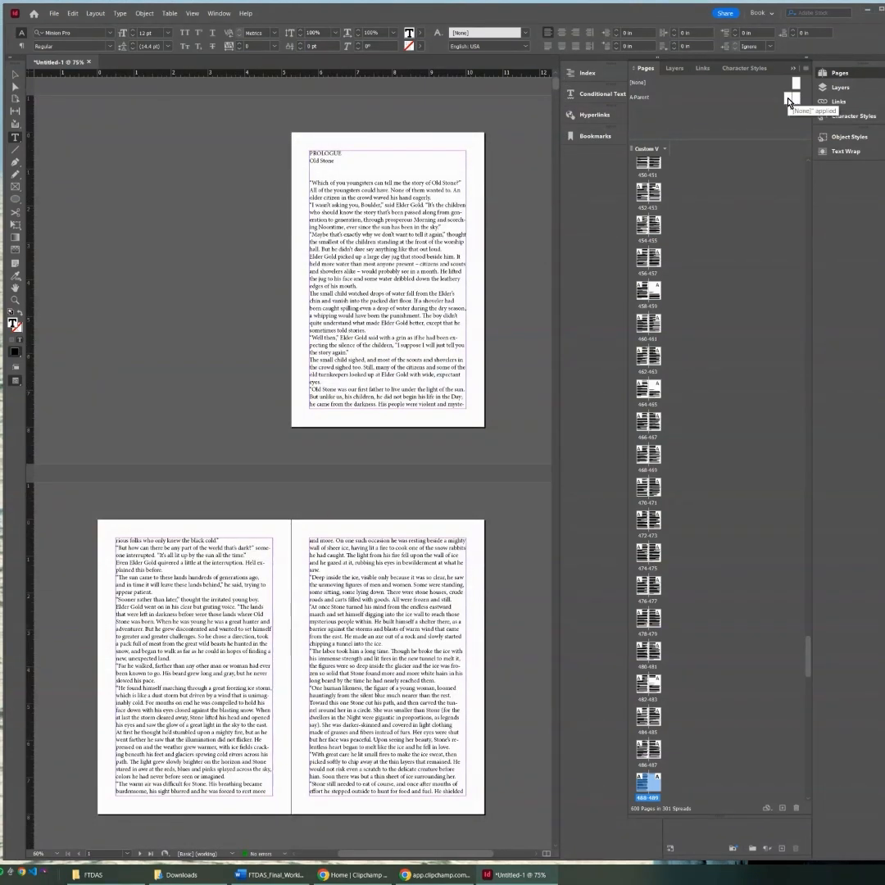
On the A-Parent spread, move the left page's text frame to about X 1.31, Y 2.82 in and the right page's to about X 6.77, Y 3.66 in.
double_click(789, 99)
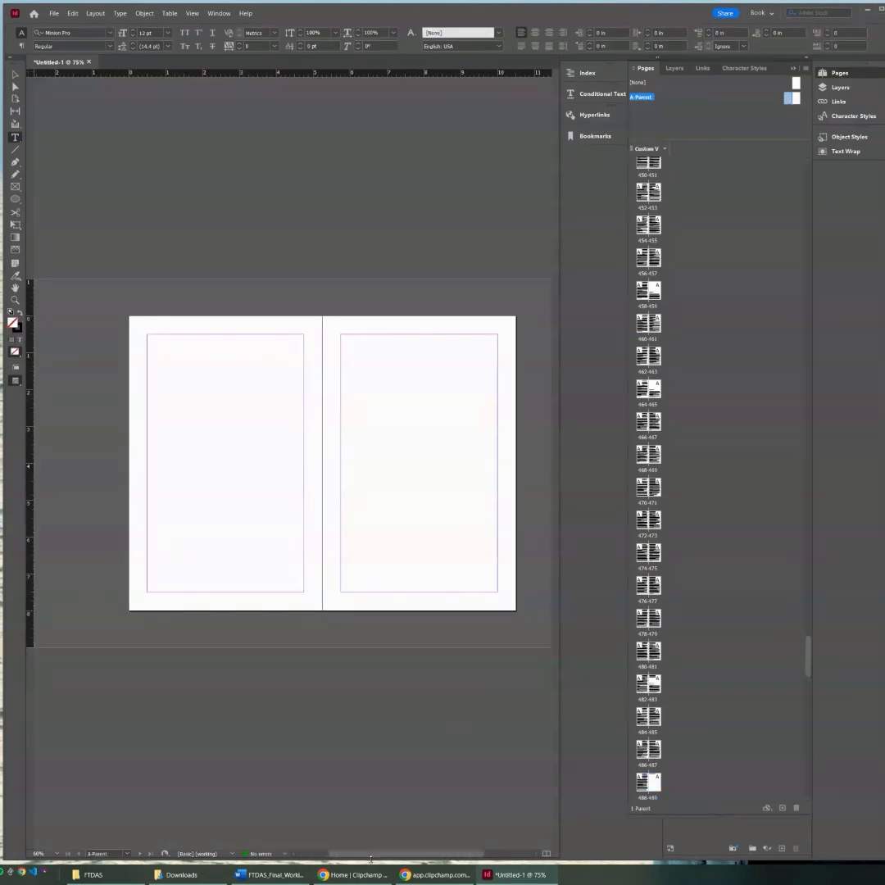
scroll(319, 727, right, 2)
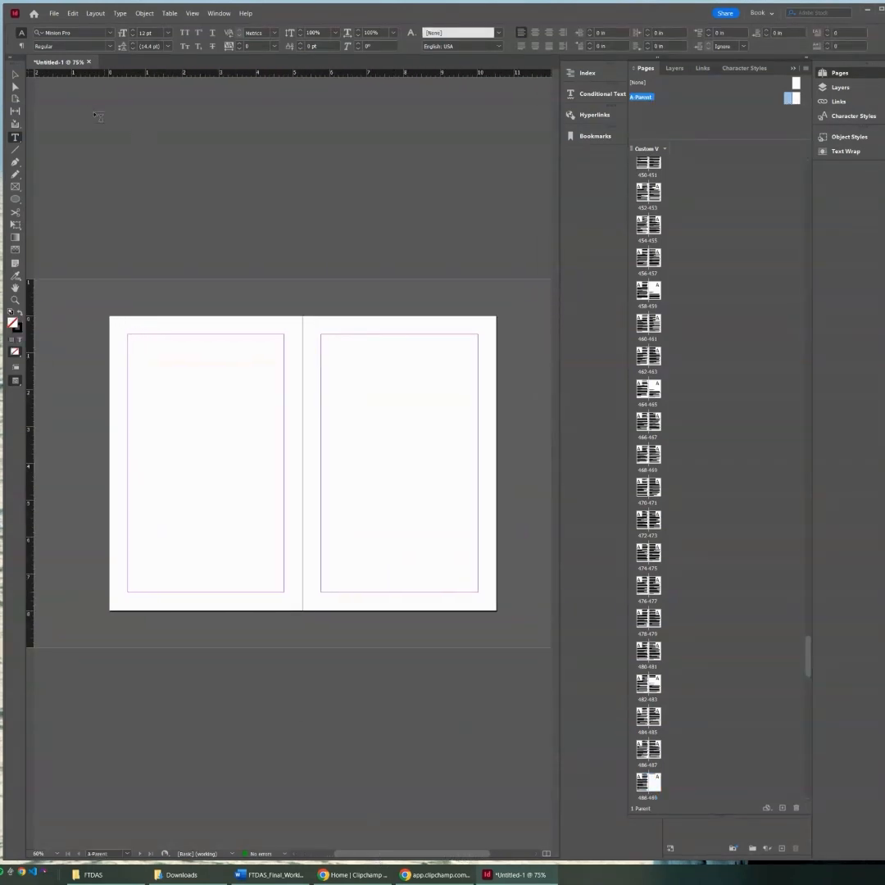
click(15, 73)
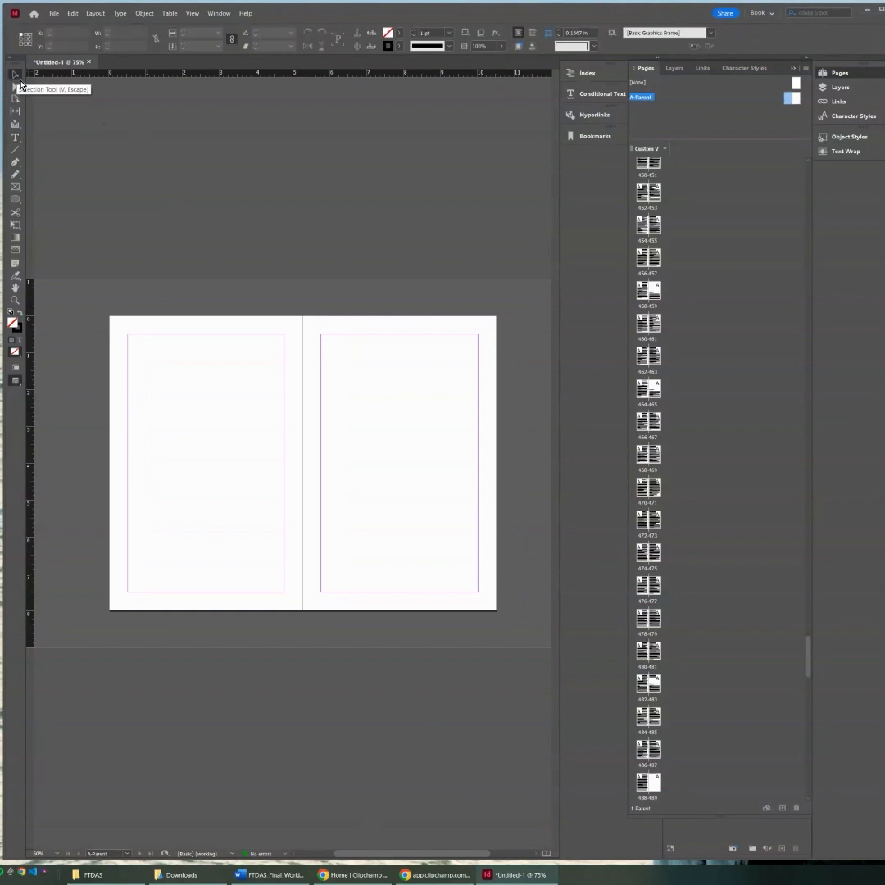
click(286, 440)
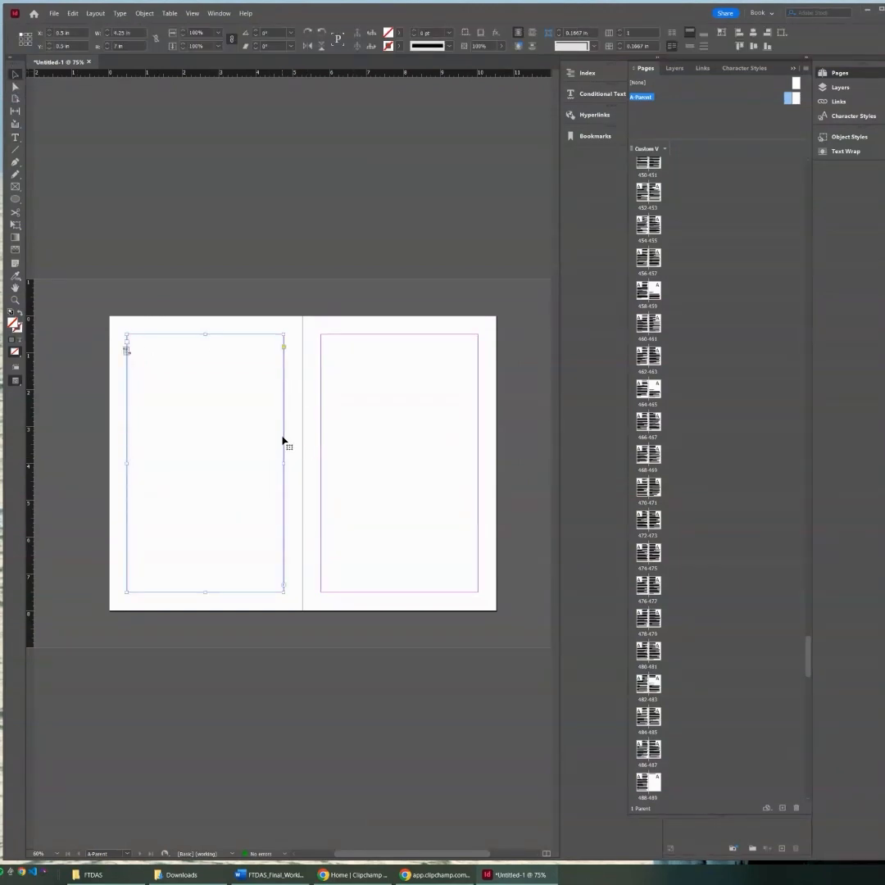
click(404, 442)
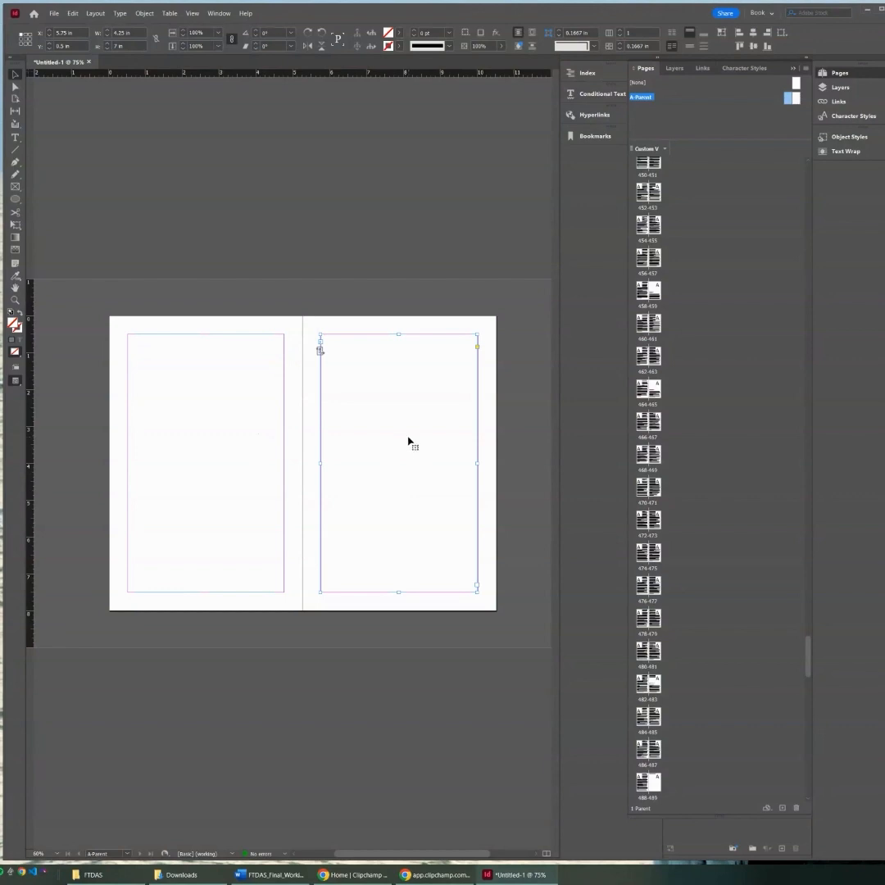
click(259, 411)
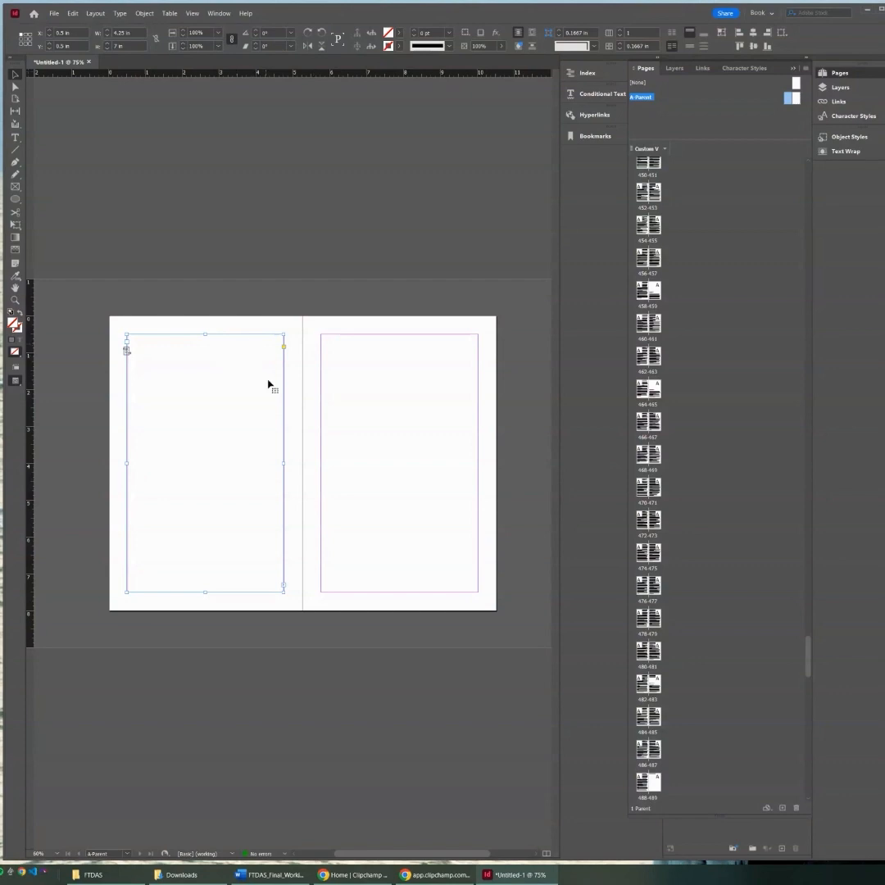
drag(211, 377, 237, 461)
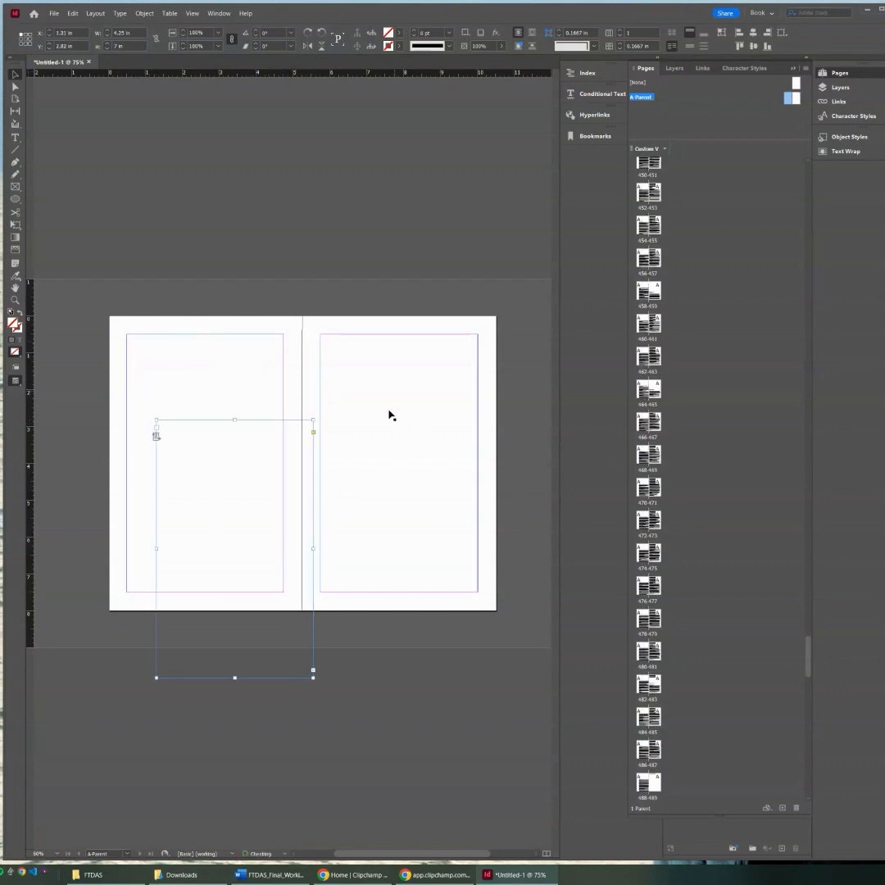
drag(392, 417, 429, 535)
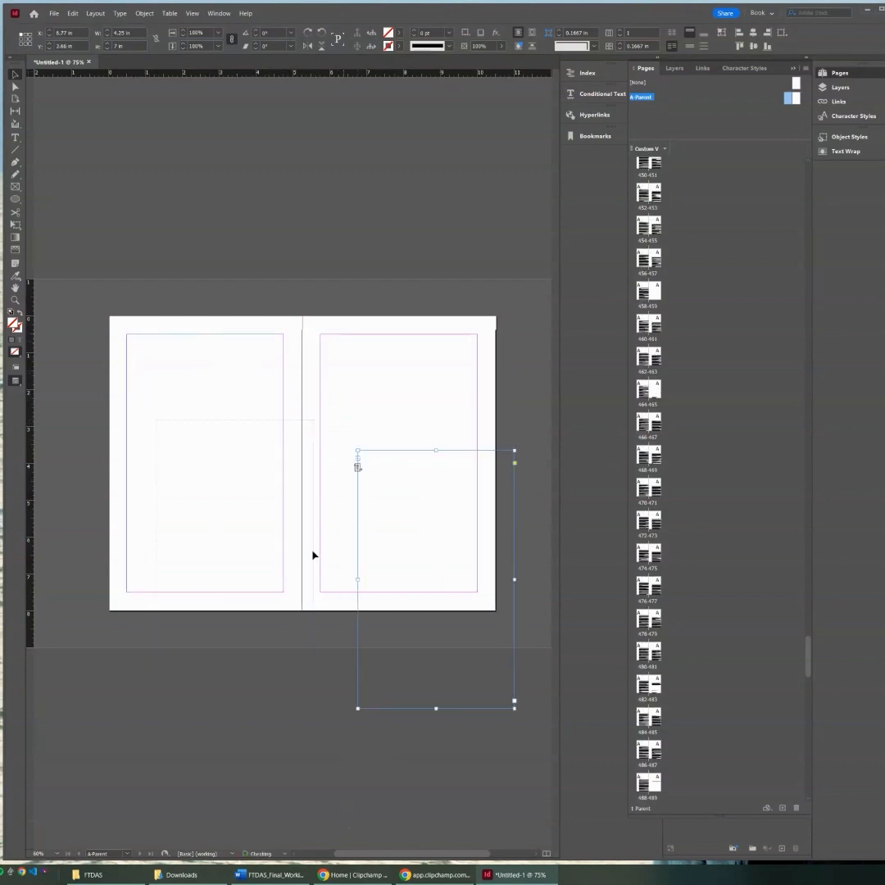
On pages 476-477, move both text frames back inside the page margins.
double_click(658, 338)
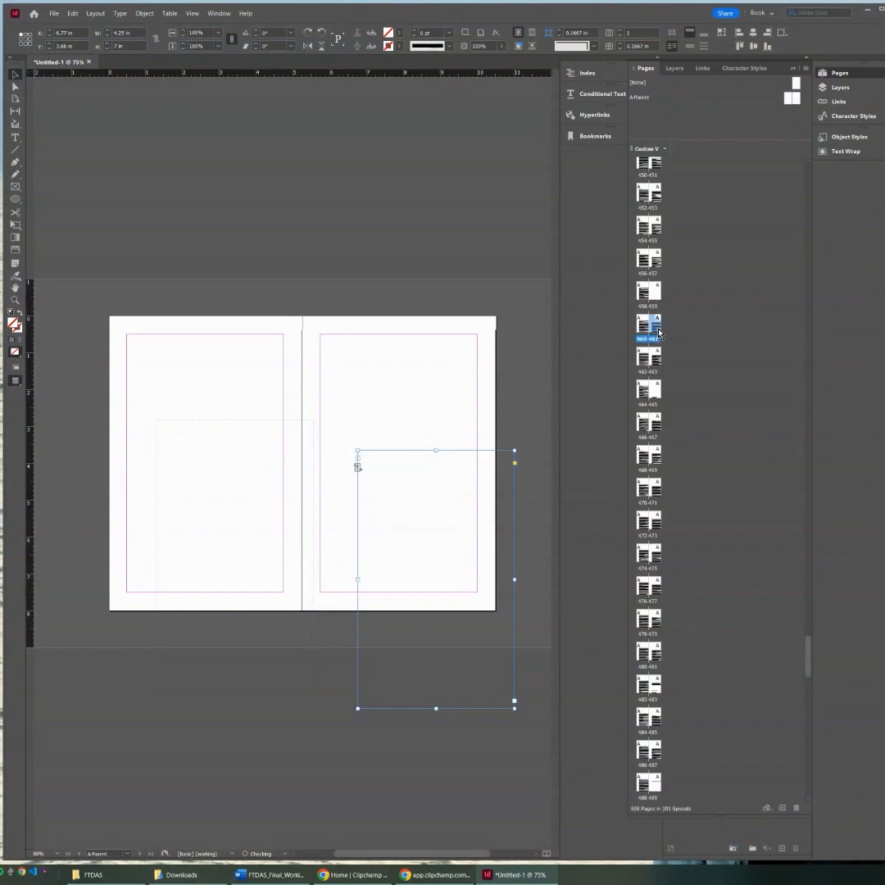
scroll(340, 727, left, 4)
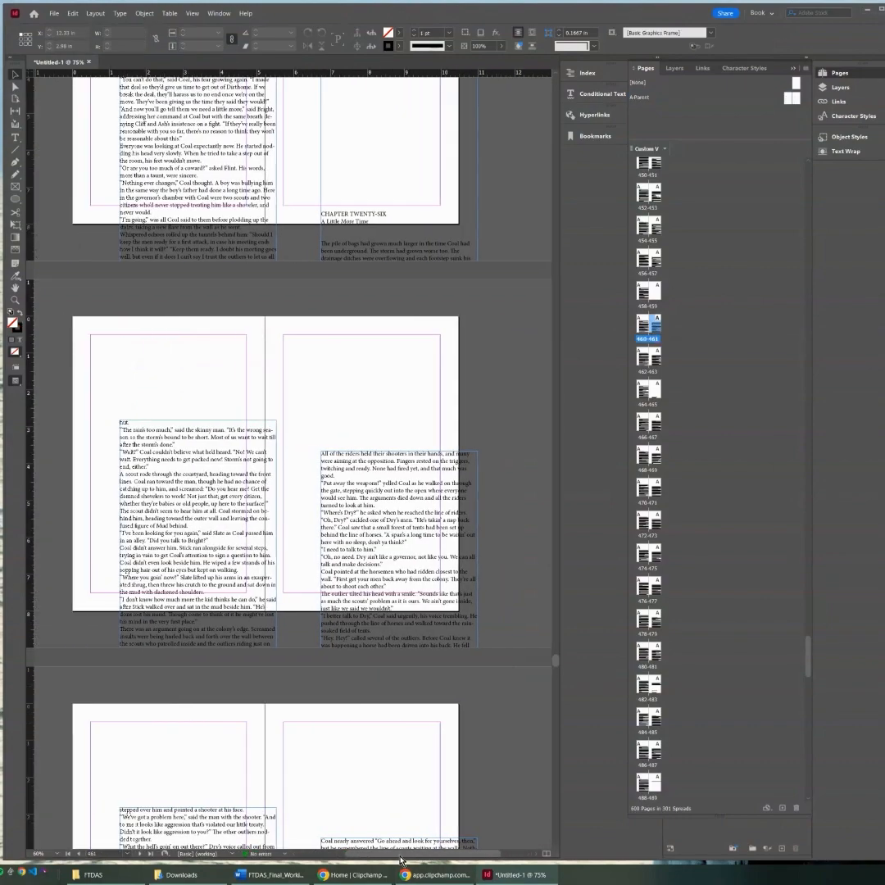
drag(555, 662, 557, 682)
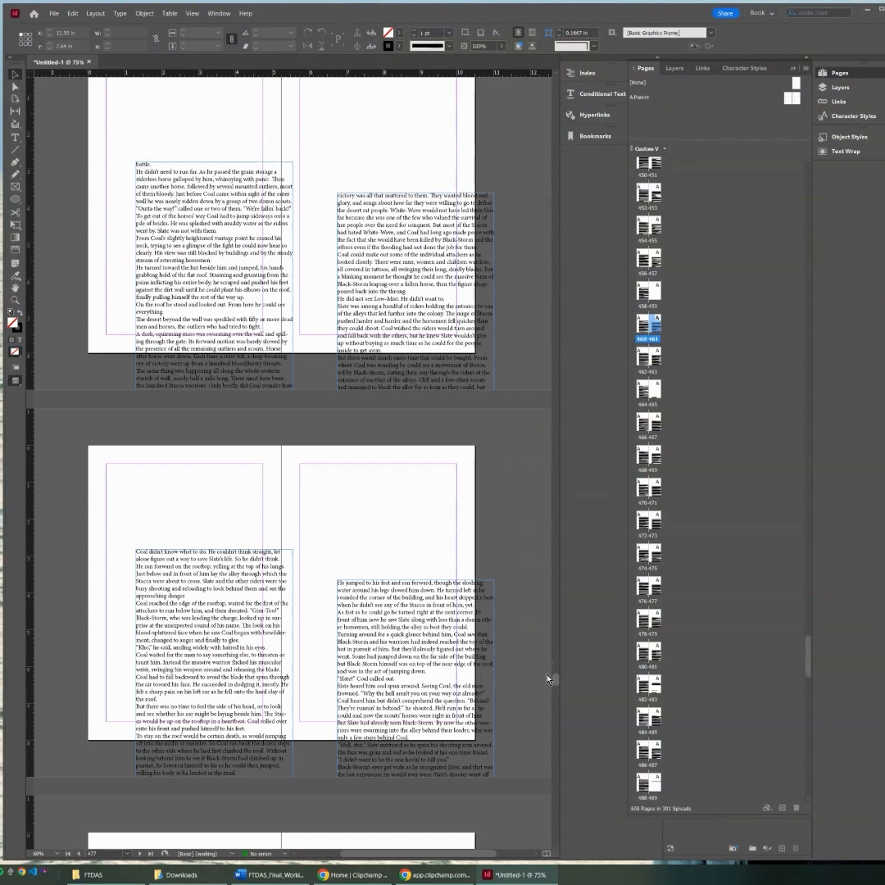
click(379, 501)
drag(410, 581, 371, 466)
drag(241, 553, 212, 469)
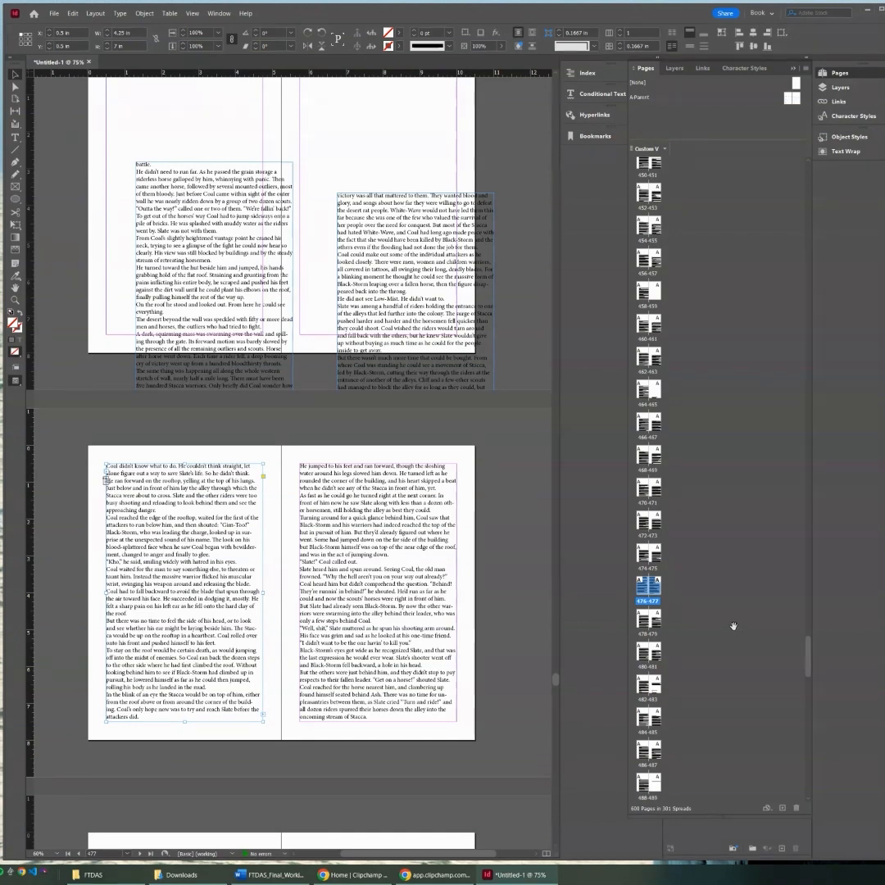
click(381, 473)
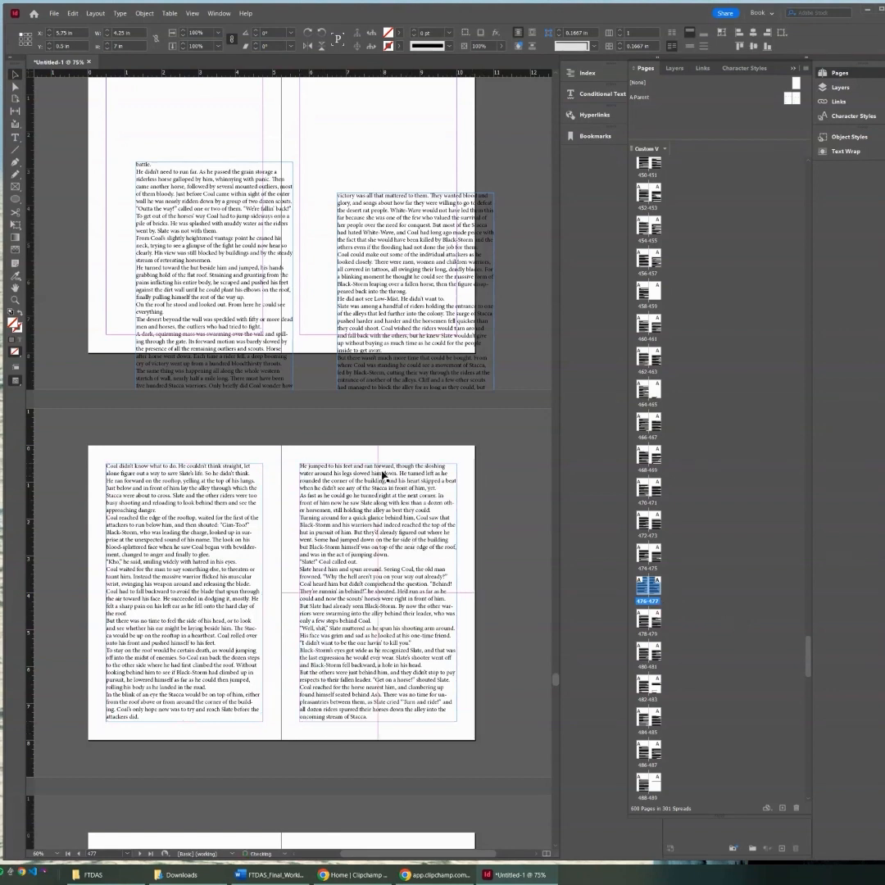
click(218, 501)
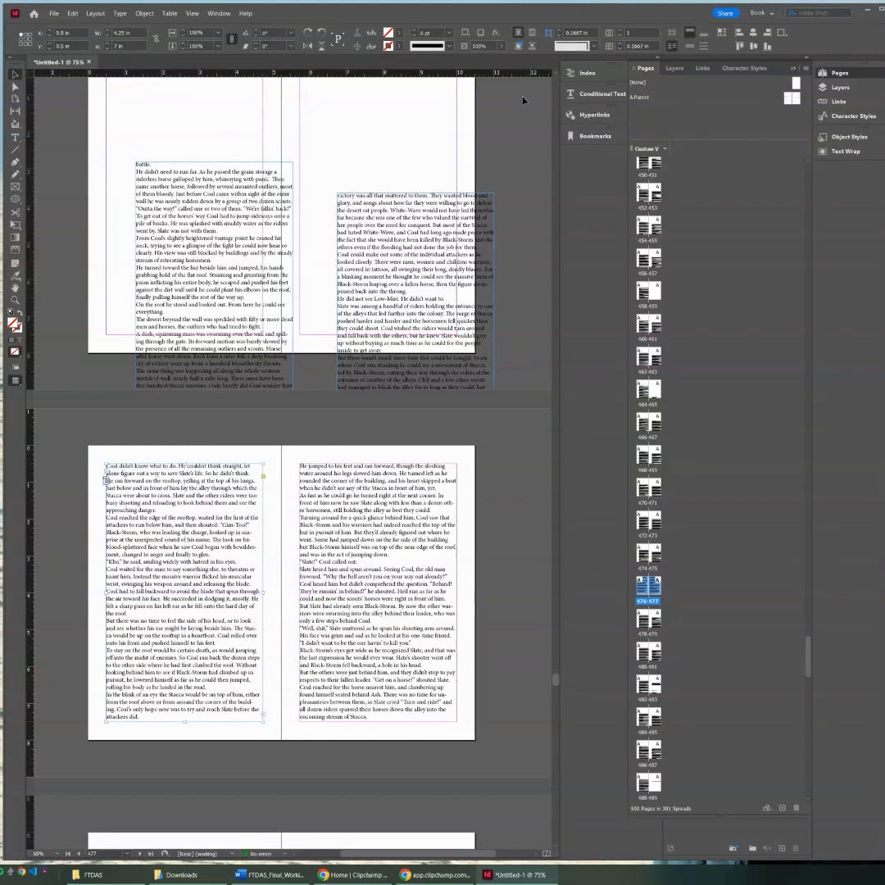
Undo the text frame moves made on pages 476-477.
click(72, 13)
click(75, 24)
click(73, 13)
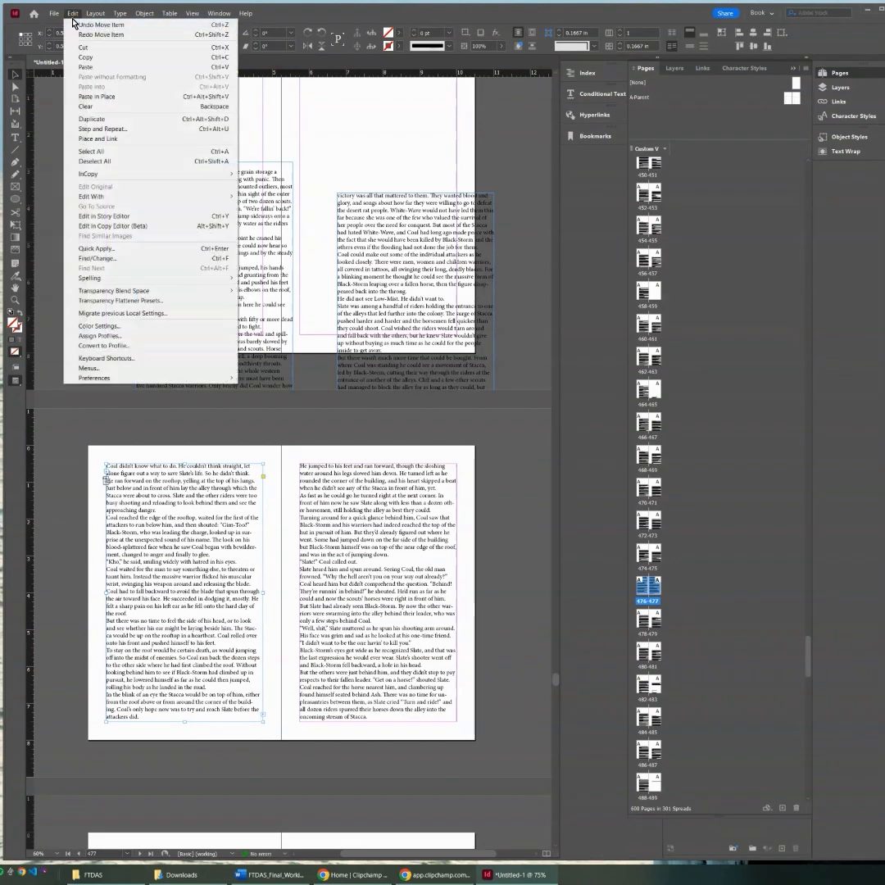
click(73, 25)
click(73, 15)
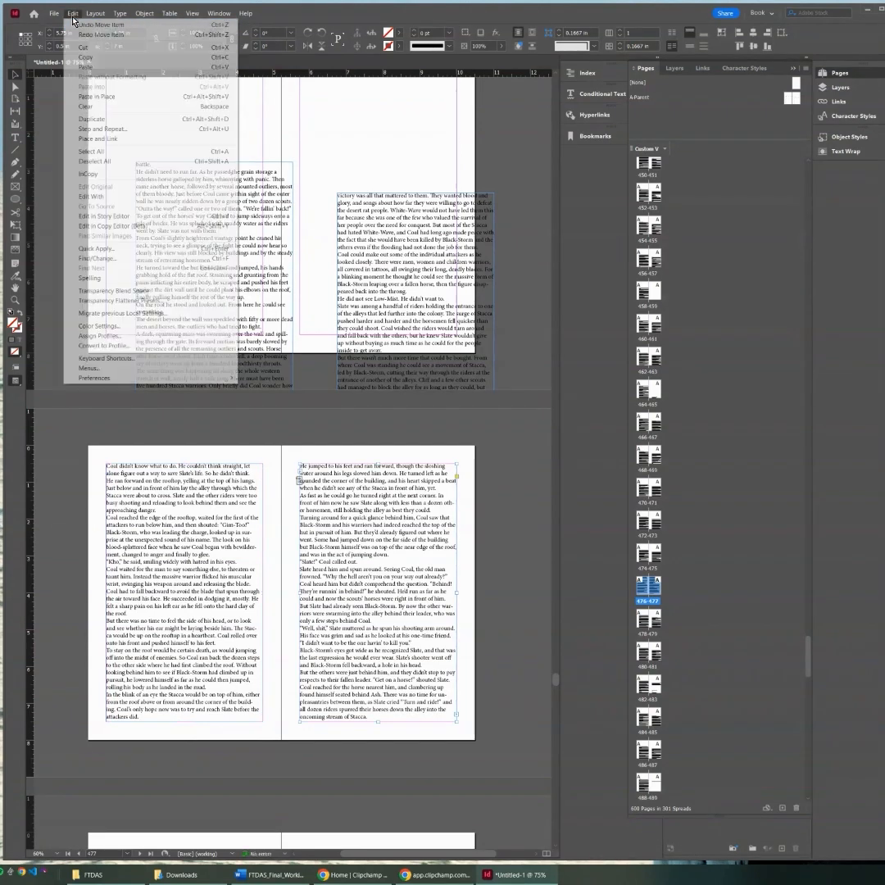
click(76, 25)
click(73, 15)
click(76, 25)
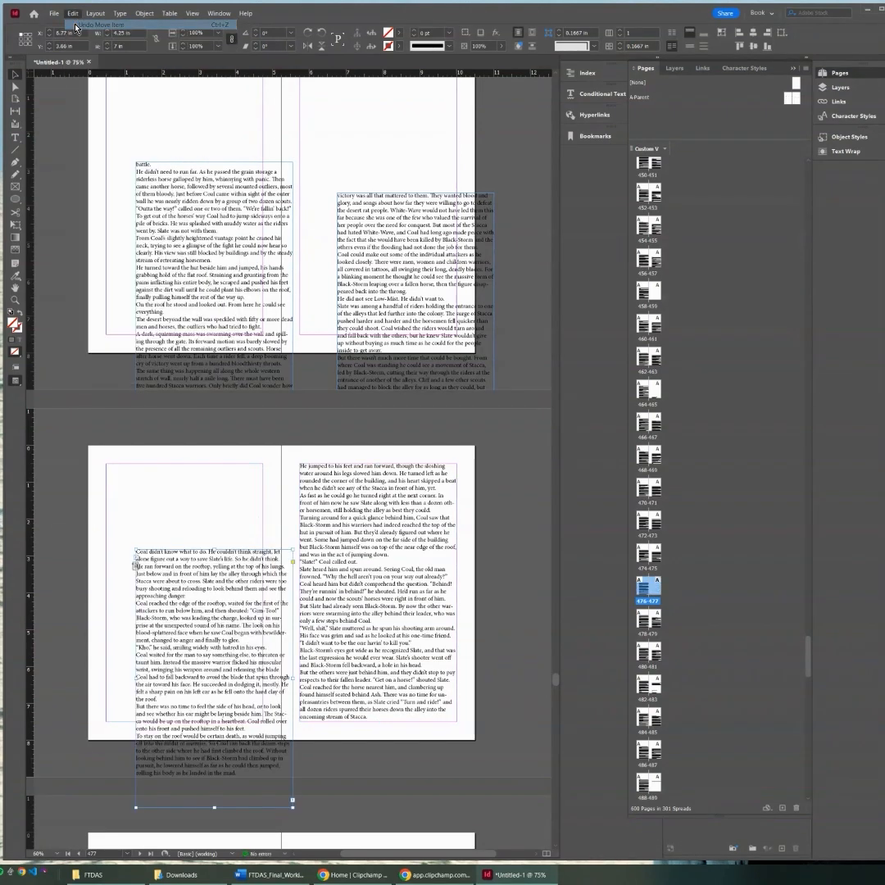
On the A-Parent spread, move both text frames back inside the page margins, and check the result on pages 468-469.
double_click(788, 98)
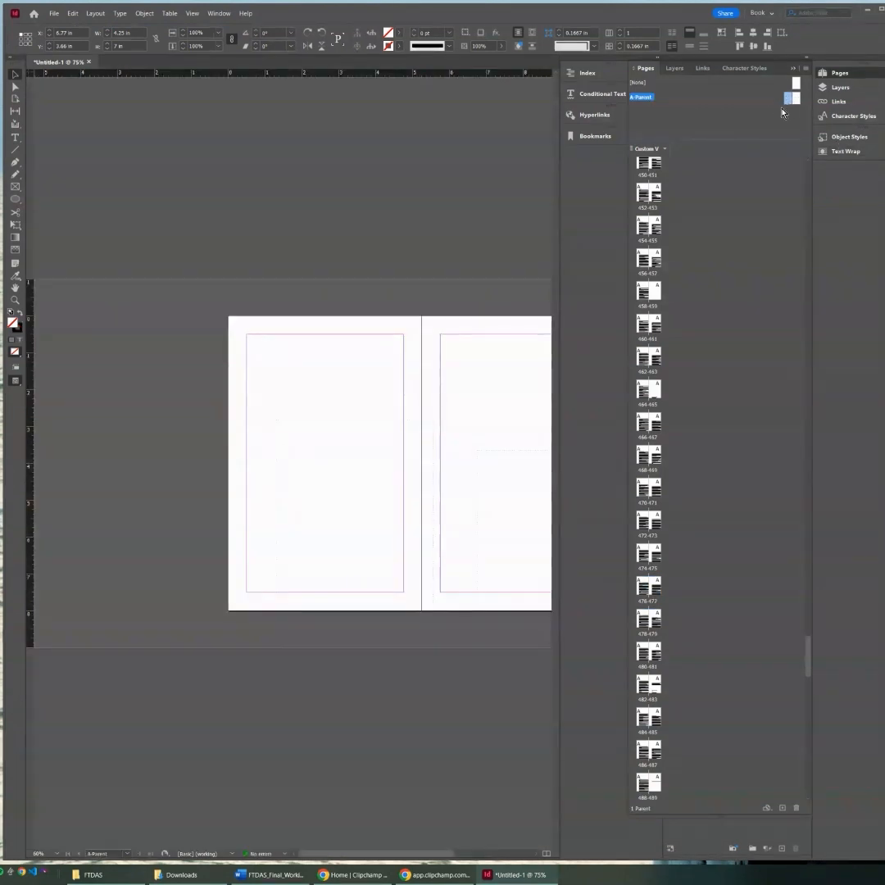
drag(356, 390, 468, 384)
drag(373, 854, 404, 862)
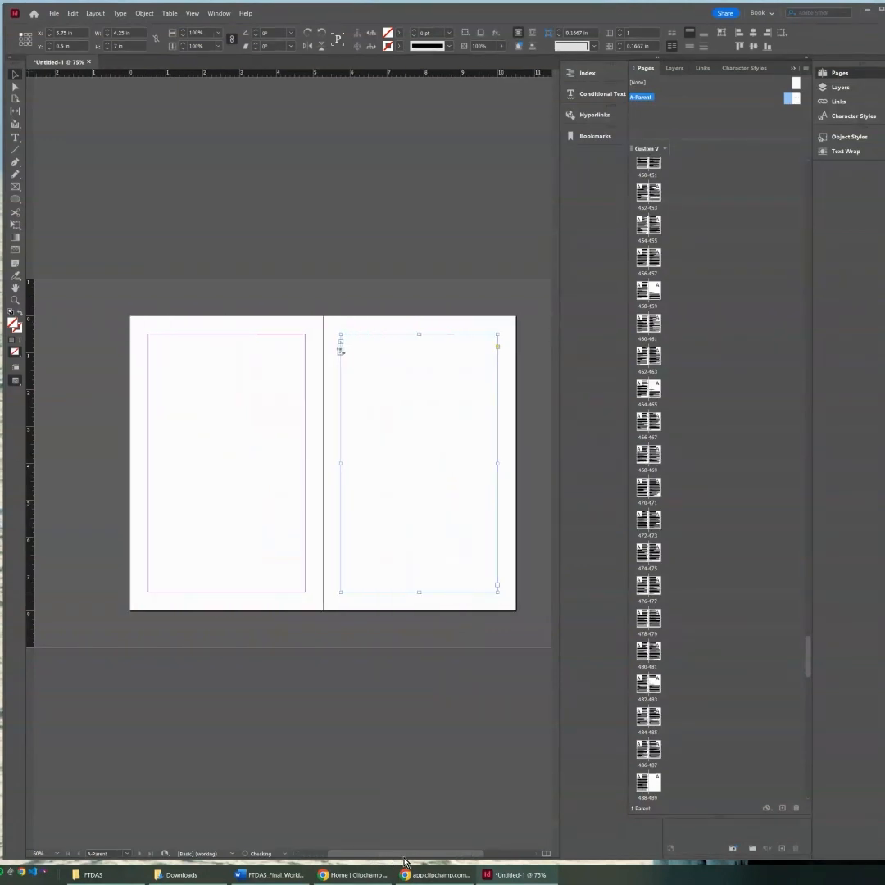
double_click(648, 455)
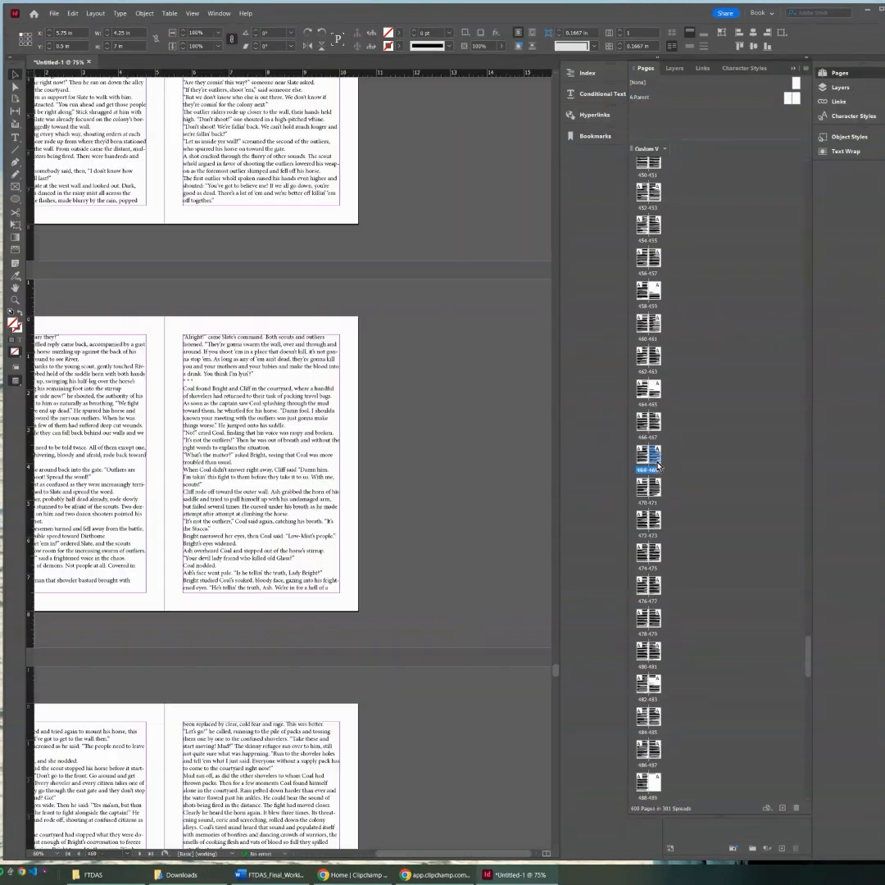
drag(492, 858, 455, 858)
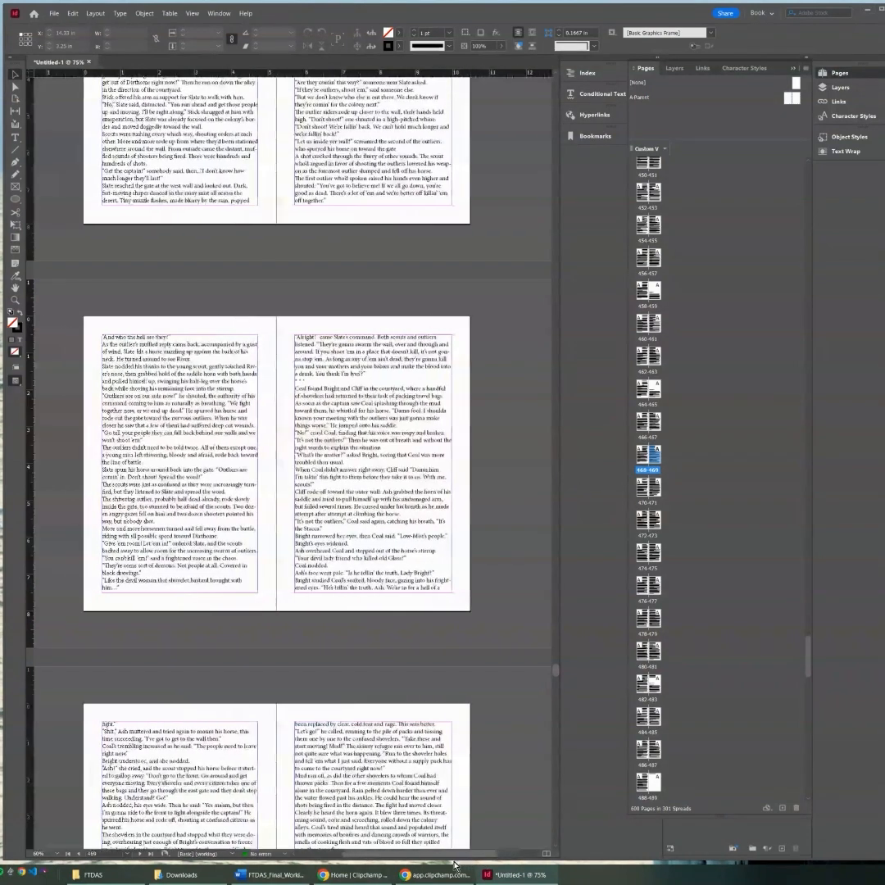
On the A-Parent spread, narrow both text frames to 4 in by pulling in their spine-side edges, and check pages 460-461.
double_click(785, 100)
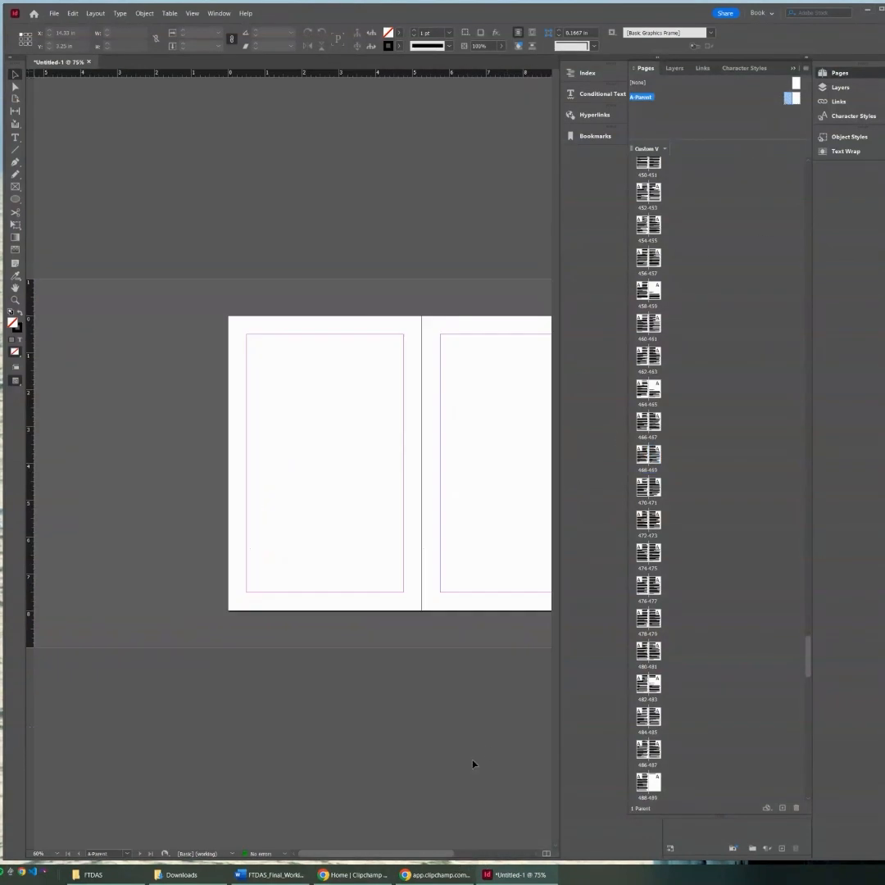
drag(448, 858, 498, 858)
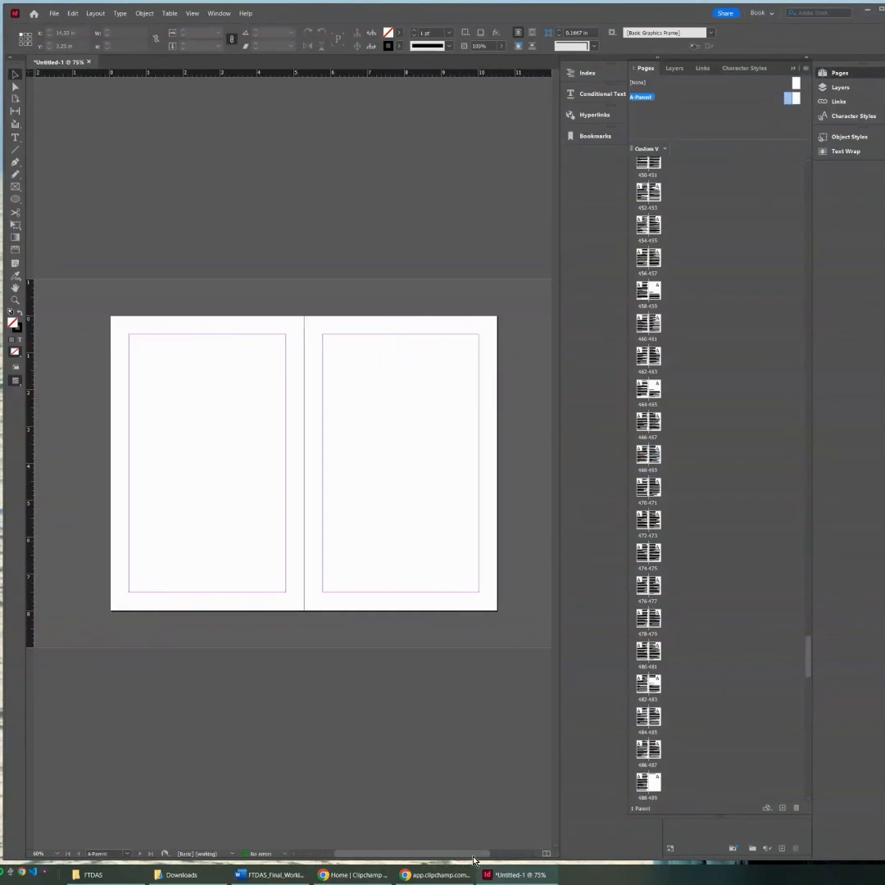
click(288, 463)
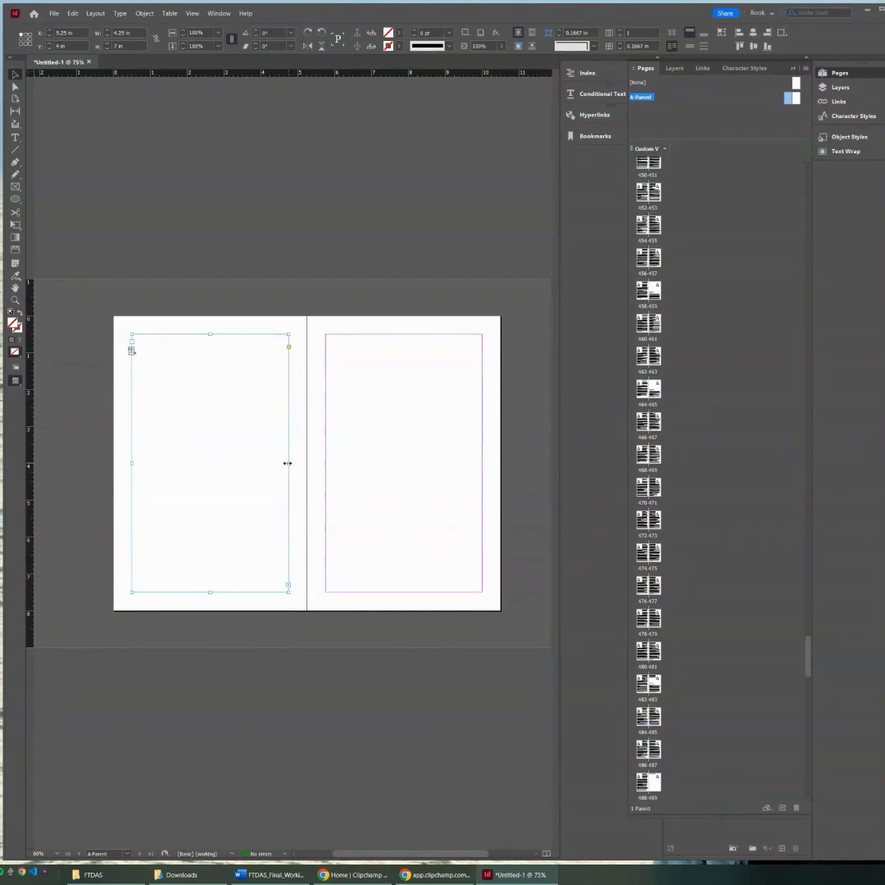
drag(287, 463, 278, 465)
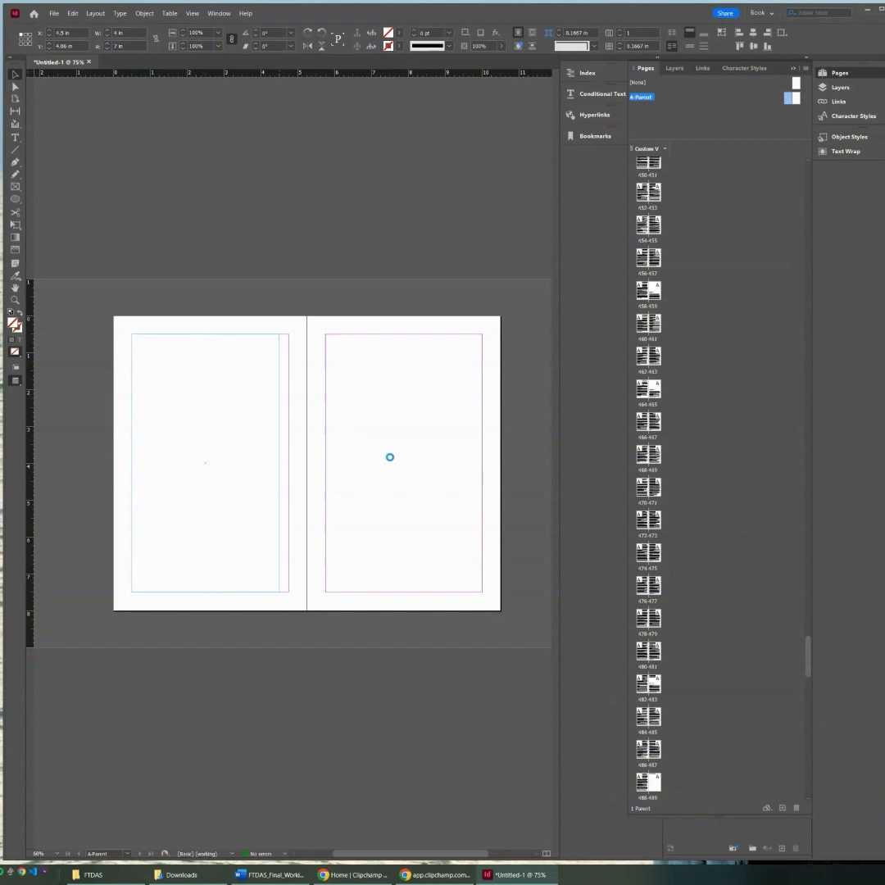
click(327, 472)
drag(324, 461, 333, 462)
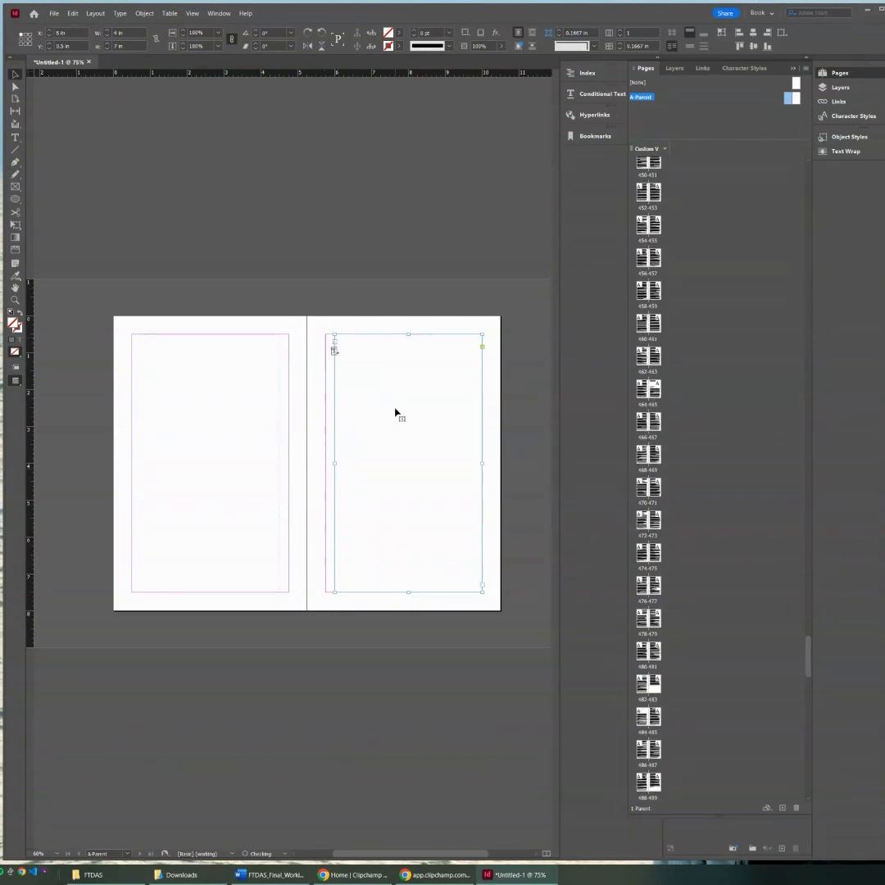
click(197, 462)
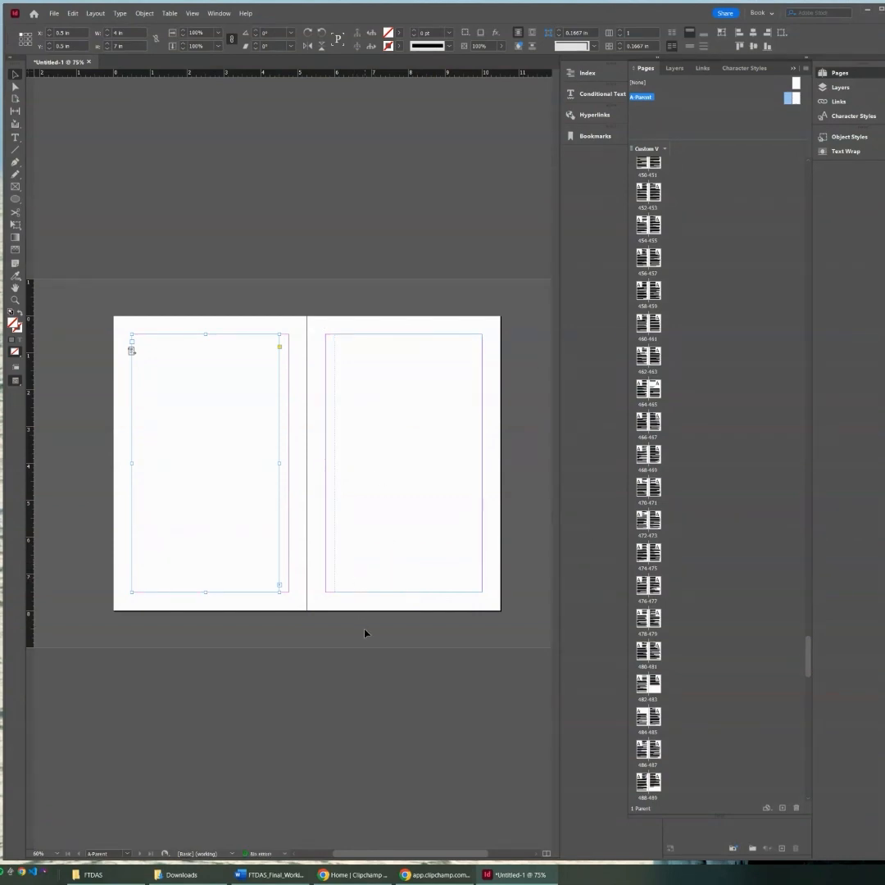
double_click(654, 327)
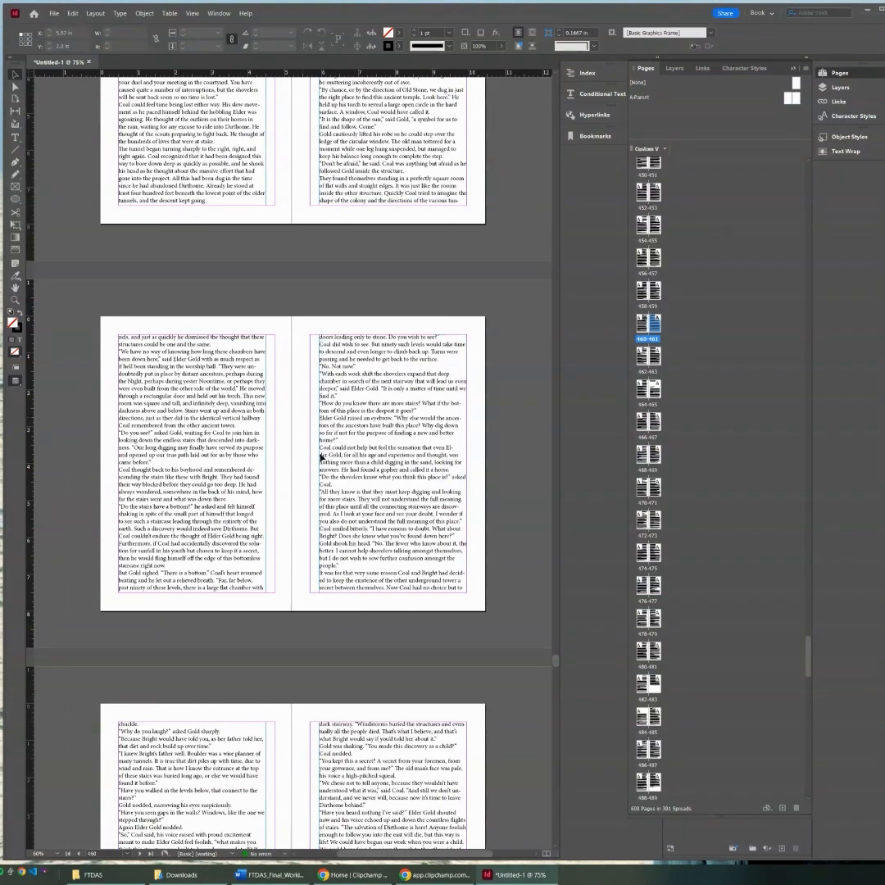
On the A-Parent spread, draw a text frame about 0.375 × 0.24 in just above the outer corner of the left page's top margin.
double_click(791, 98)
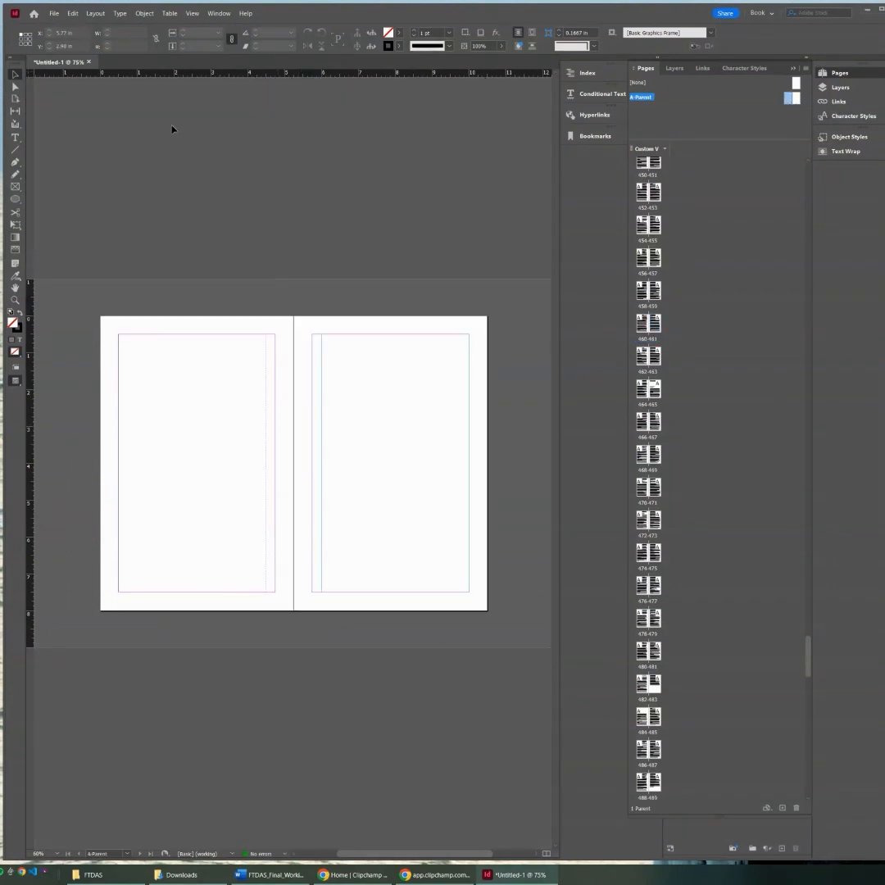
click(14, 139)
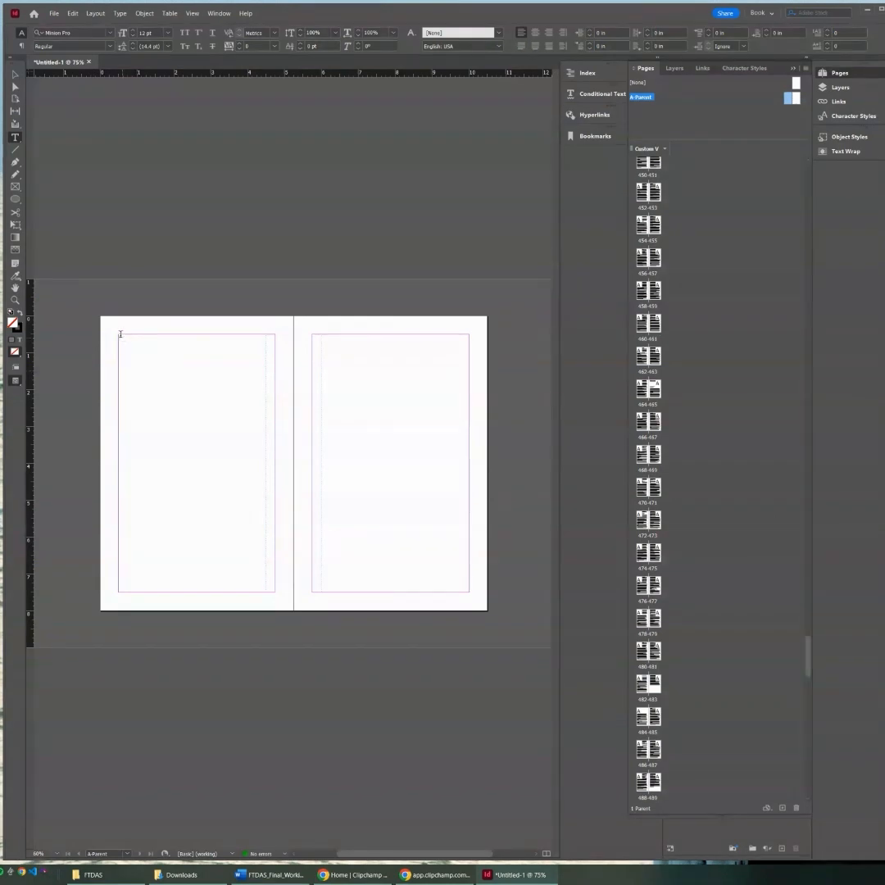
drag(120, 326, 131, 334)
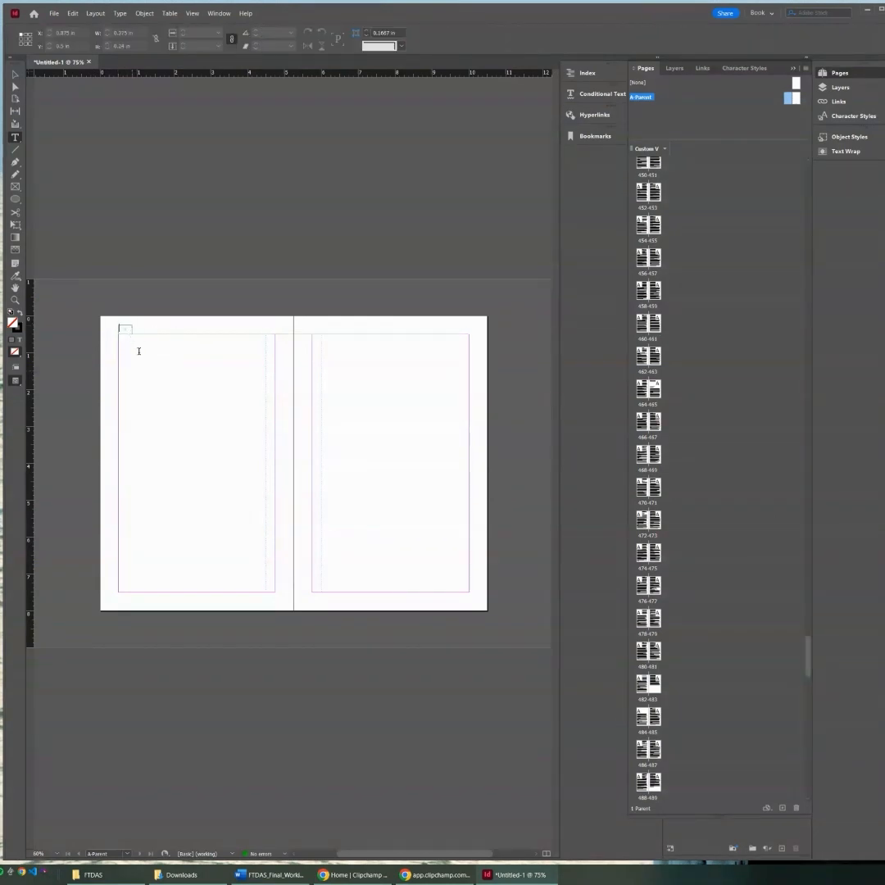
Insert a Current Page Number marker in the small text frame above the left parent page's margin.
click(15, 300)
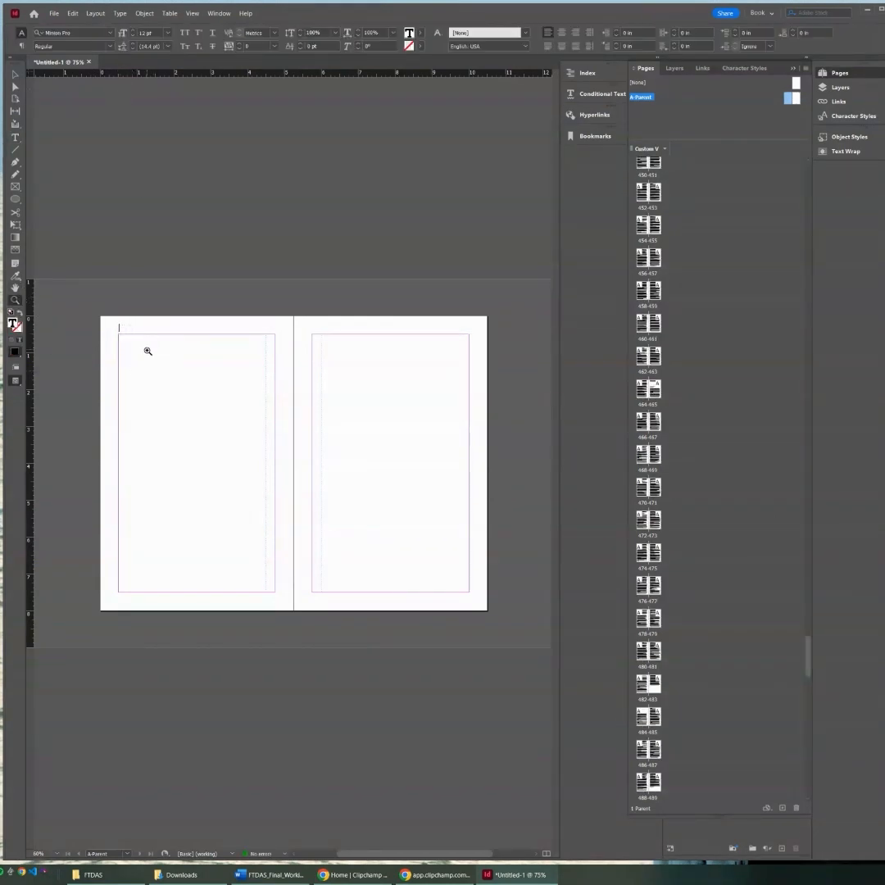
click(148, 351)
click(317, 340)
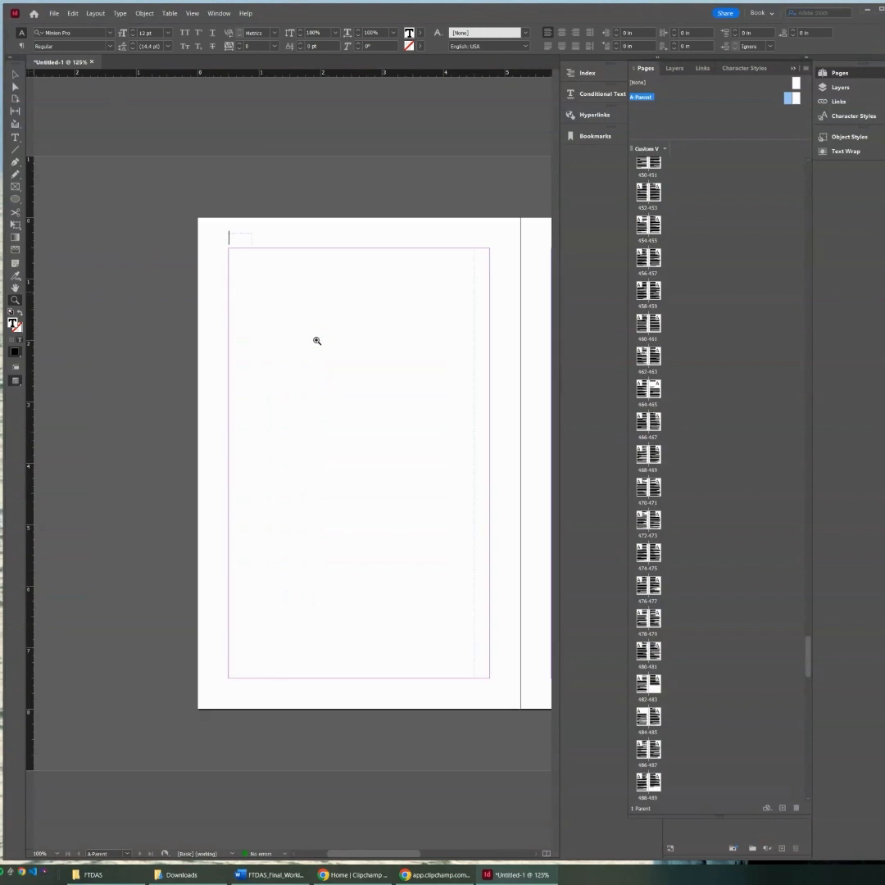
click(15, 137)
click(116, 15)
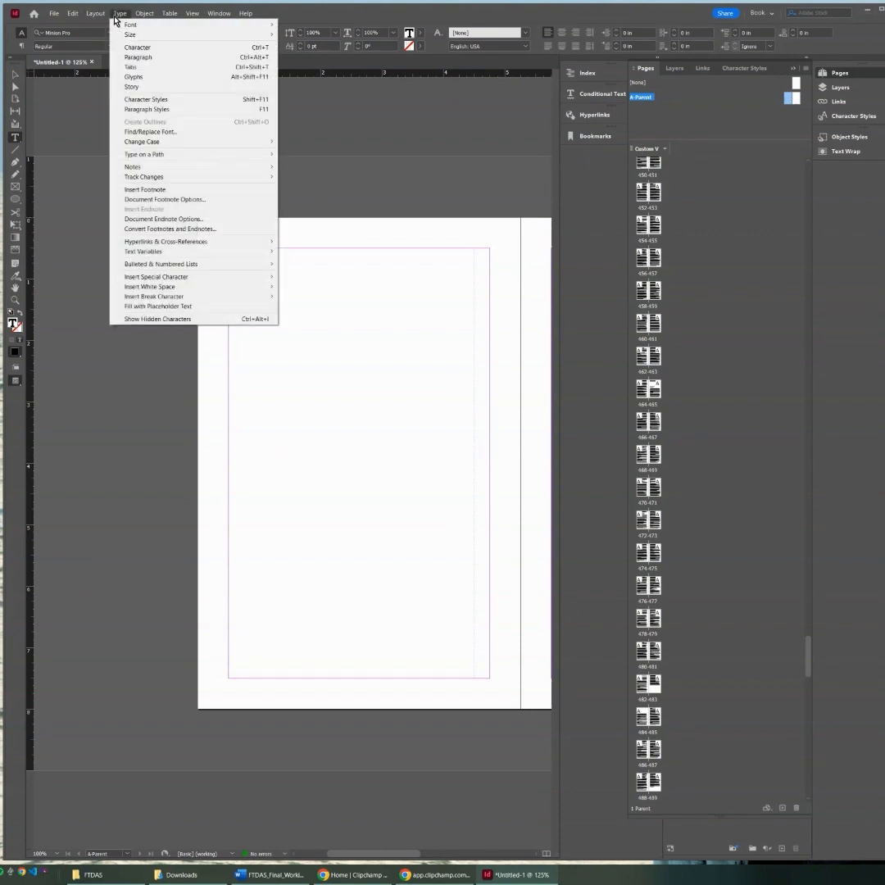
mouse_move(180, 284)
mouse_move(338, 288)
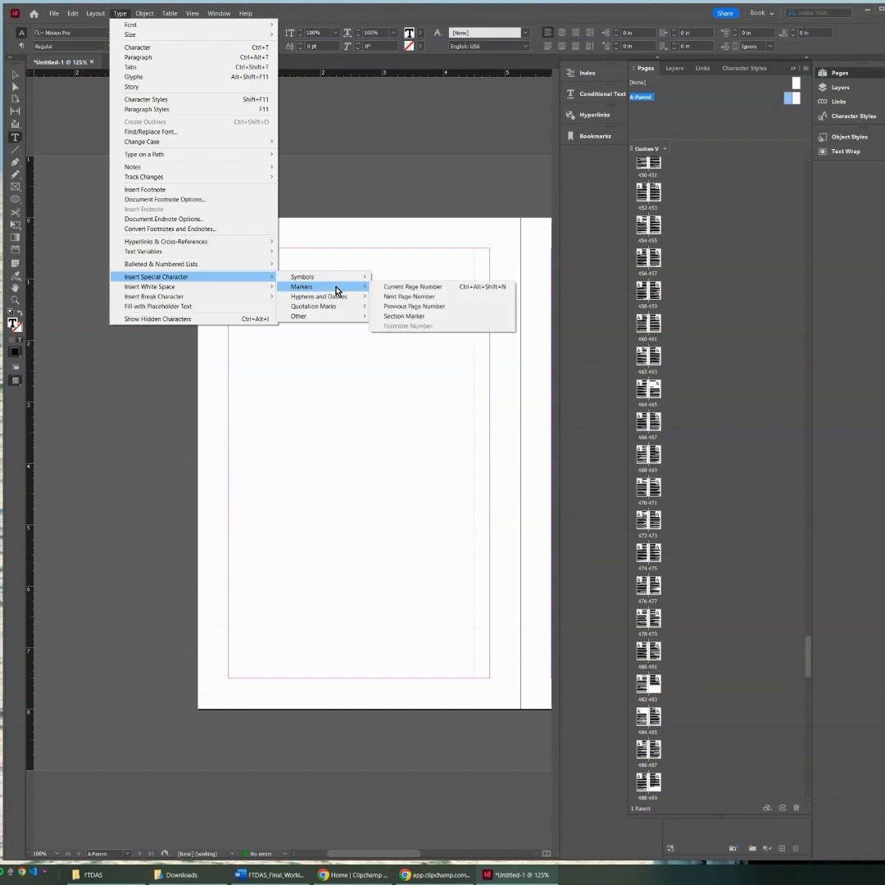
click(423, 292)
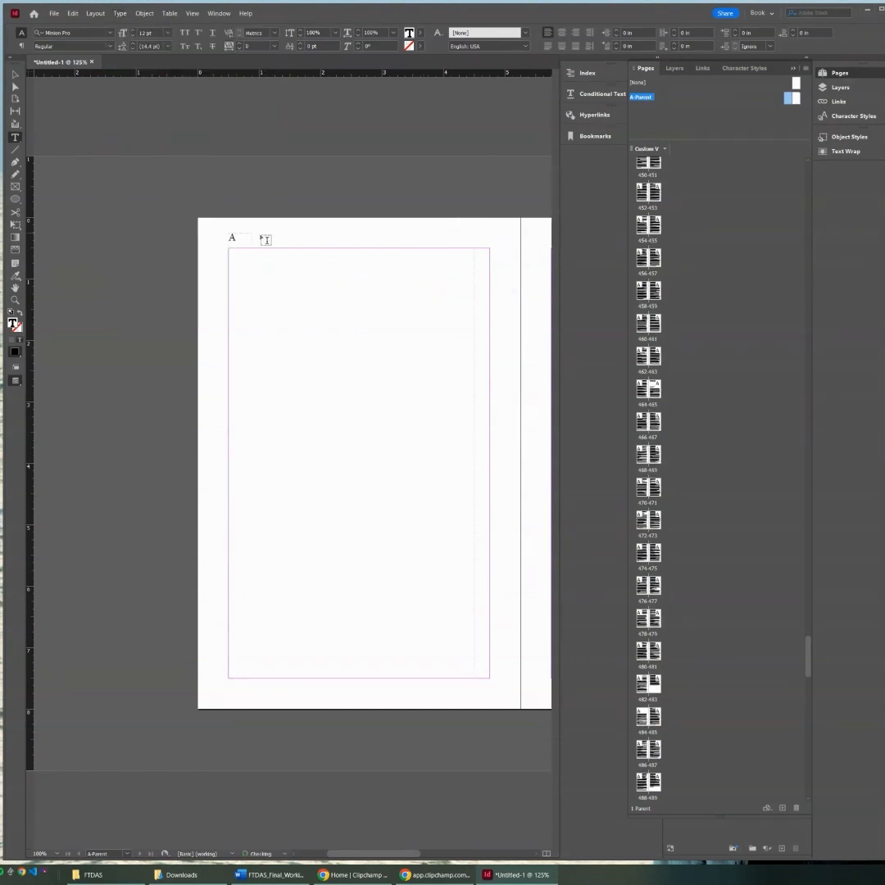
Duplicate the page number frame and place the copy above the top margin at the outer corner of the right parent page.
drag(373, 856, 396, 856)
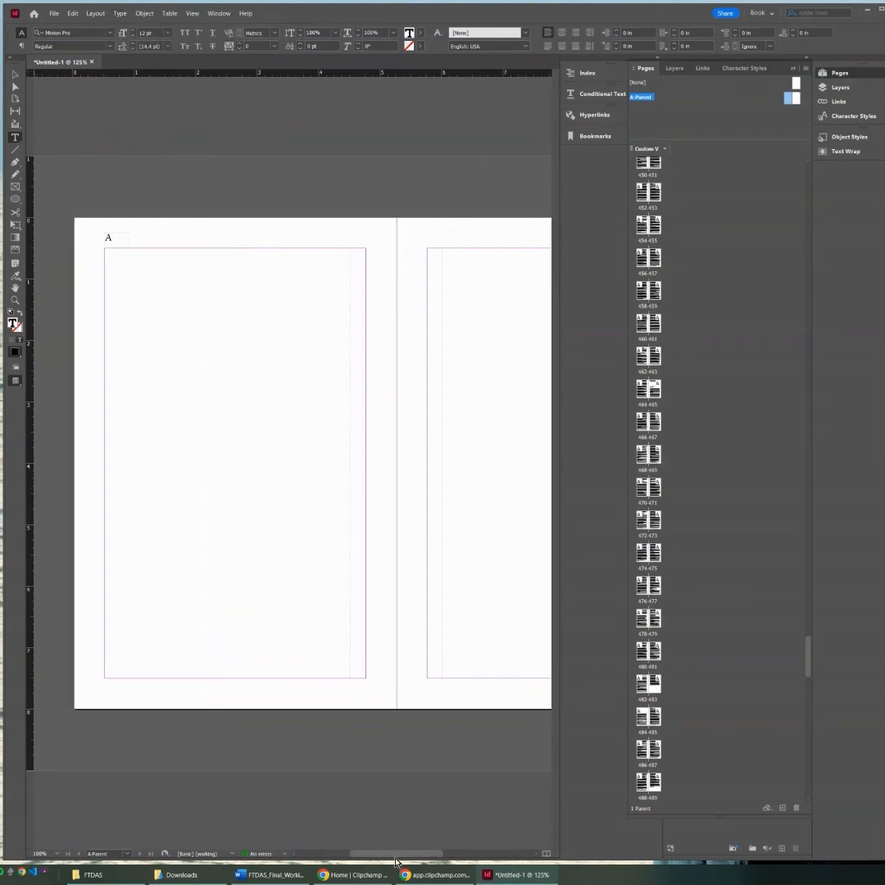
click(16, 76)
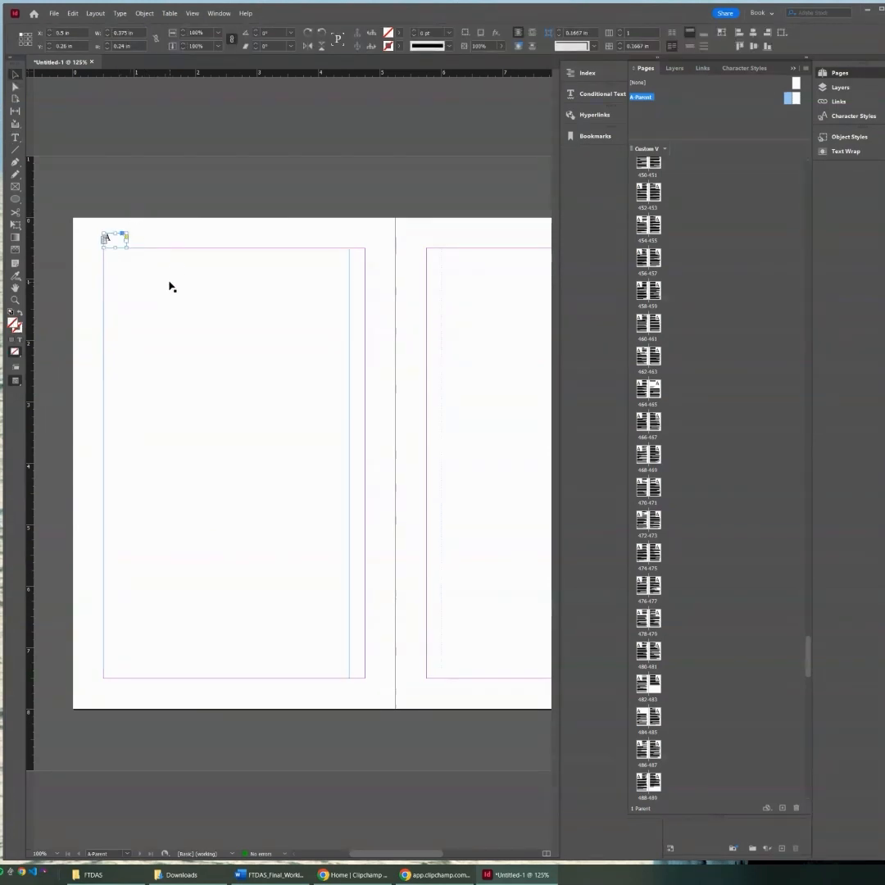
key(ctrl+v)
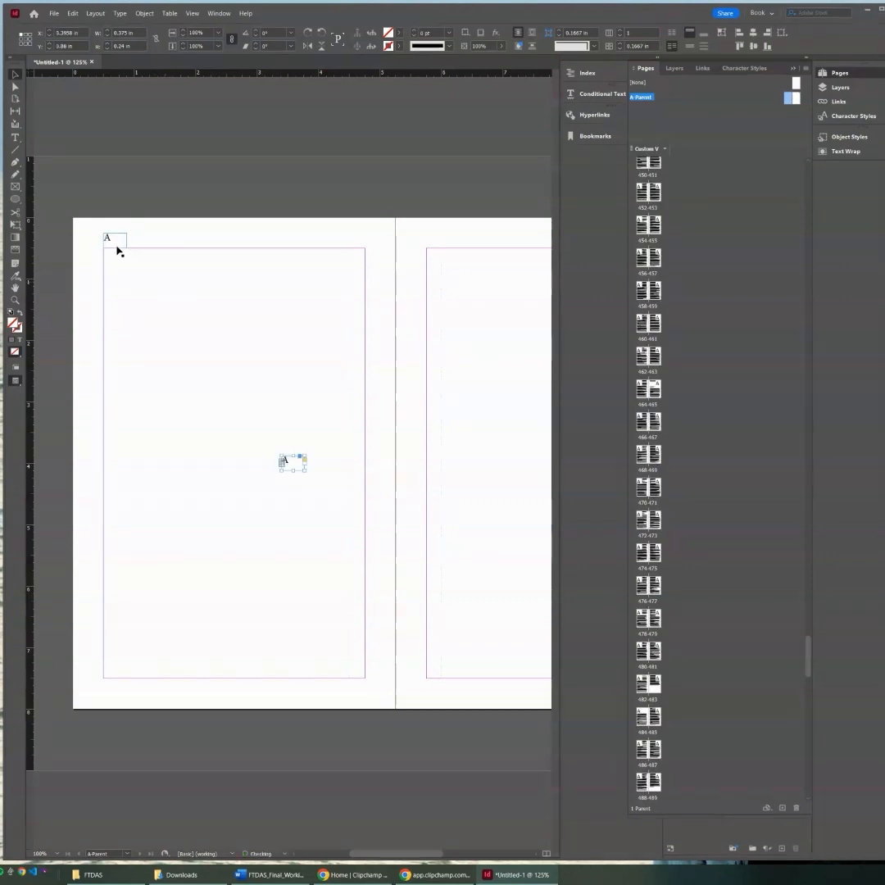
drag(296, 463, 480, 230)
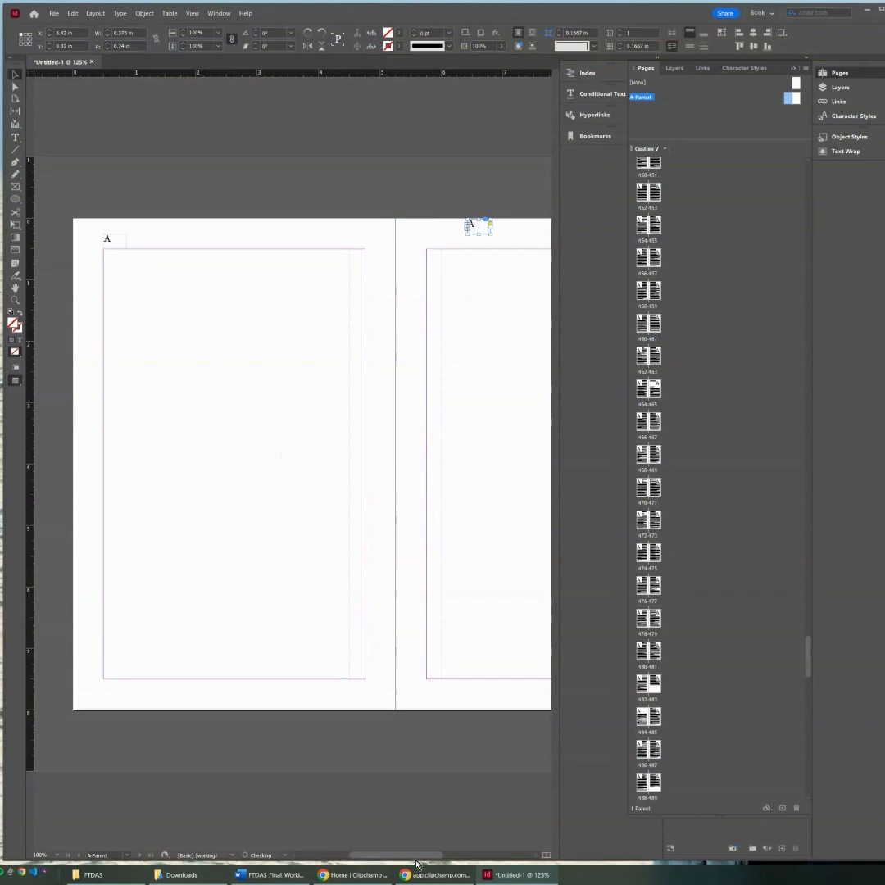
drag(422, 855, 456, 856)
drag(276, 230, 429, 235)
Right-align the page number on the right parent page, and check the numbering on pages 456-457 and page 1.
click(14, 137)
click(484, 242)
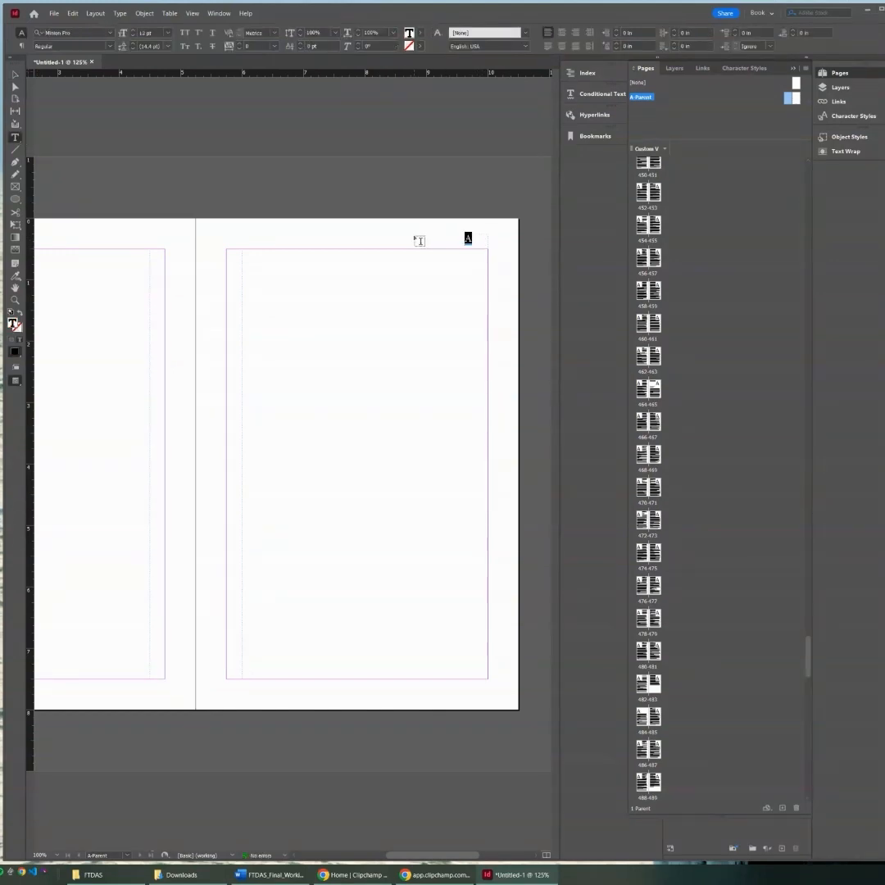
click(576, 33)
drag(451, 857, 443, 859)
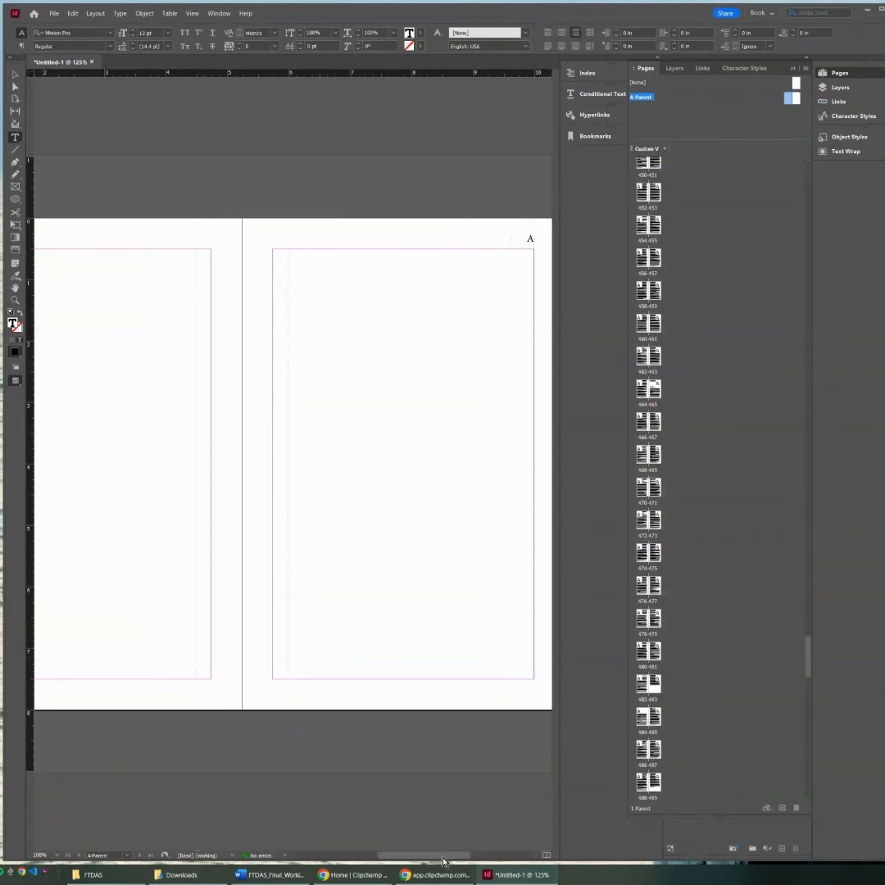
double_click(657, 266)
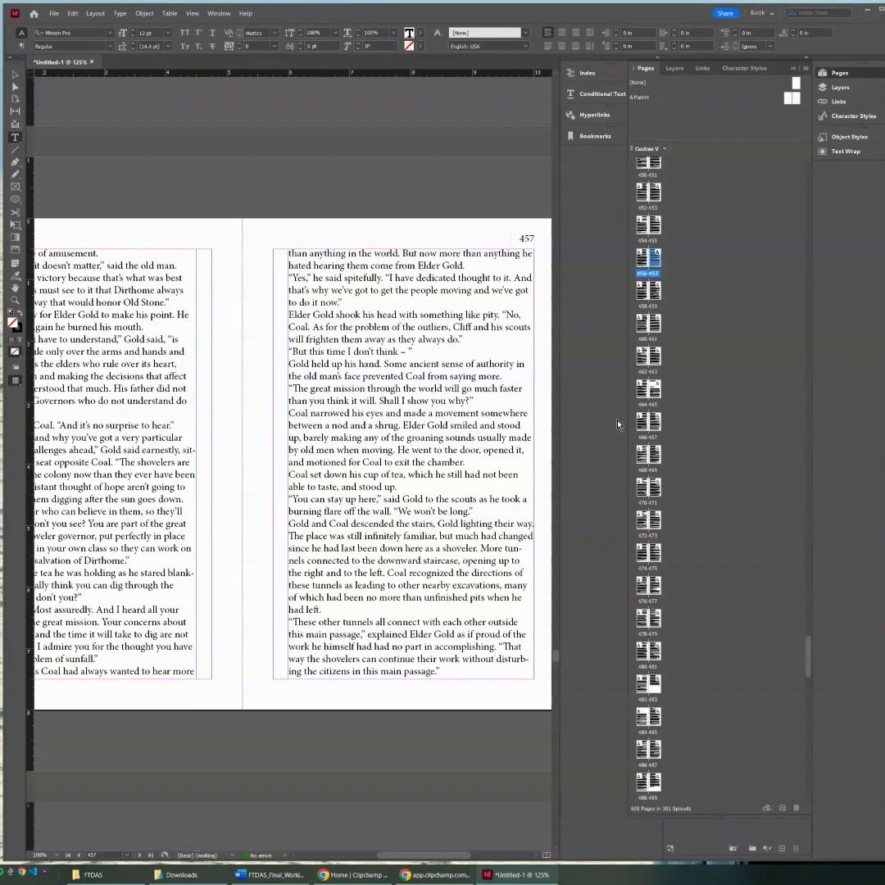
mouse_move(461, 857)
mouse_down()
mouse_move(424, 859)
mouse_move(455, 859)
mouse_up()
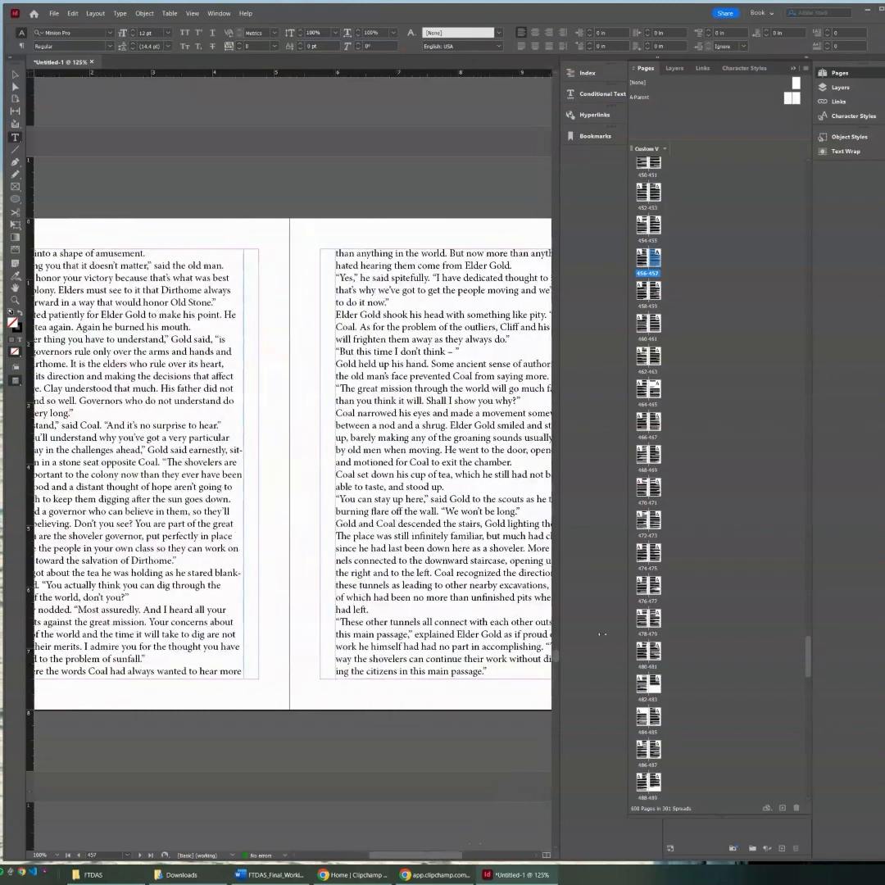
drag(809, 655, 809, 176)
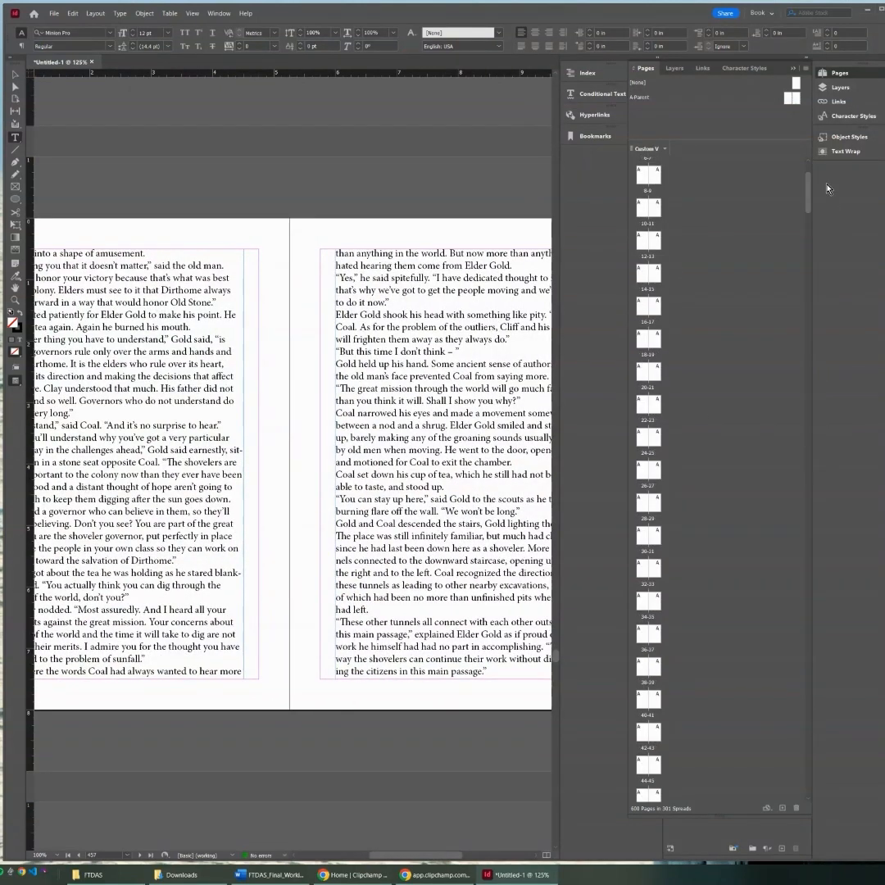
double_click(656, 178)
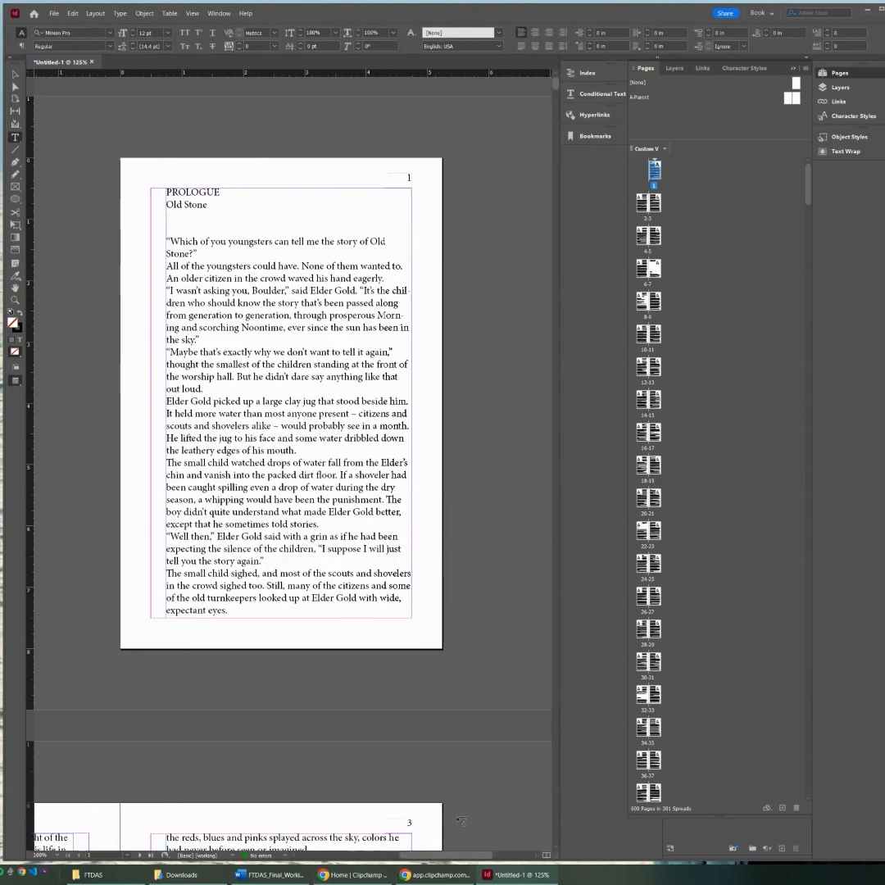
On the A-Parent spread, move the left page's number frame to the horizontal centre of the page, at X 2.4375 in.
click(793, 98)
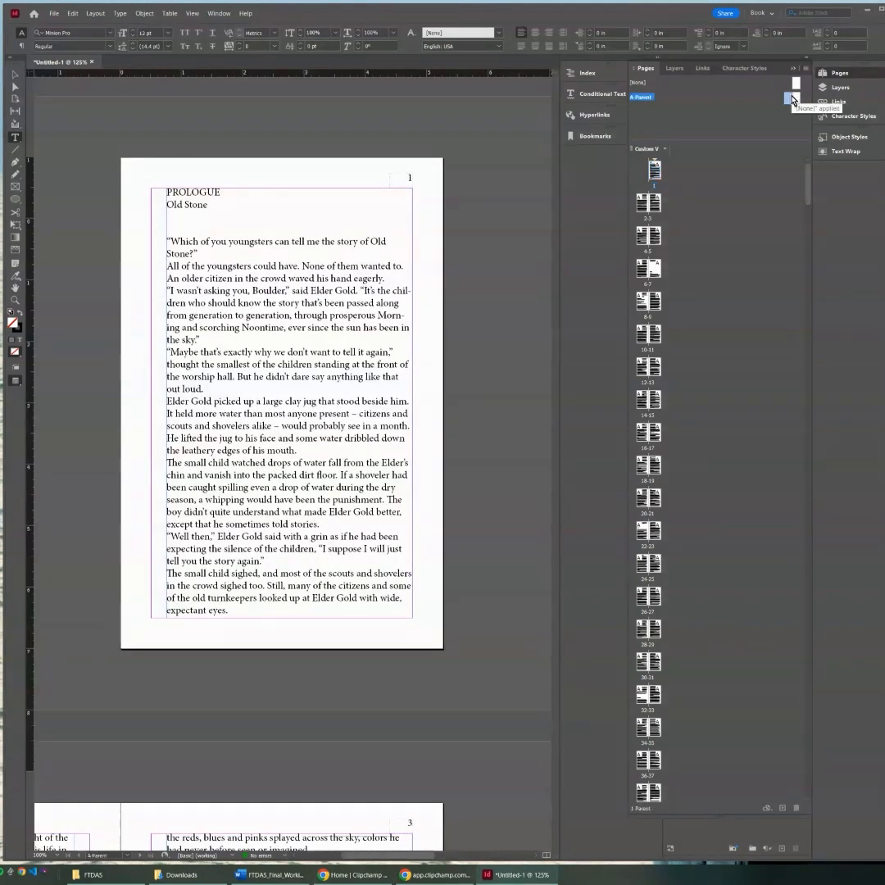
click(15, 74)
click(155, 237)
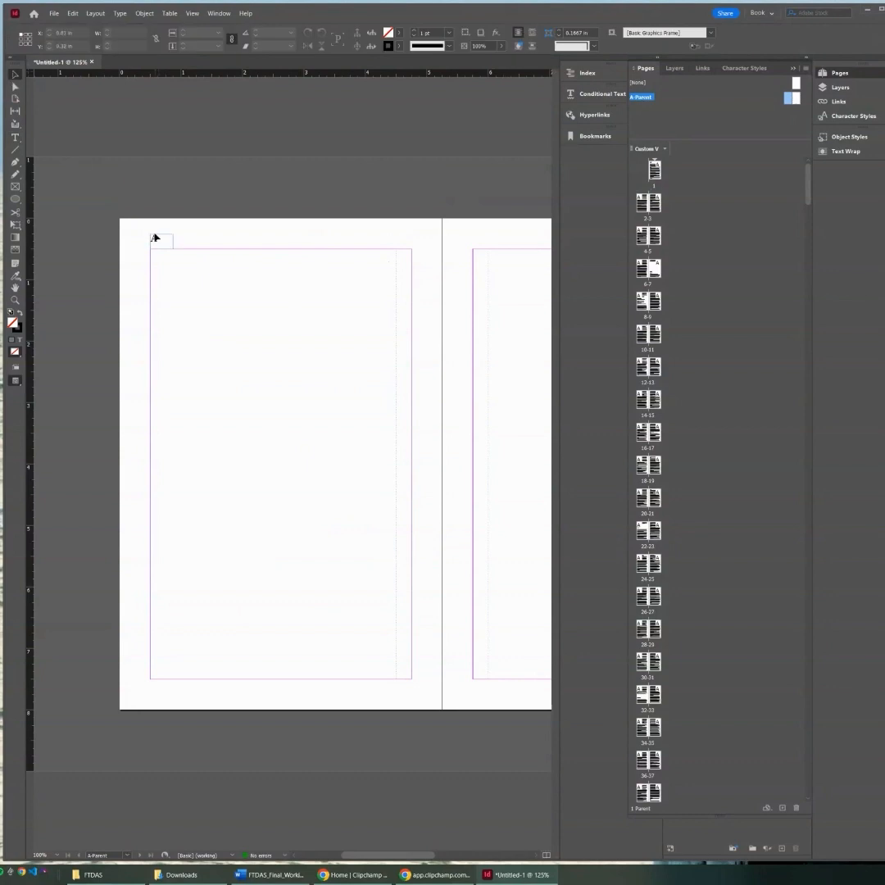
drag(159, 239, 279, 239)
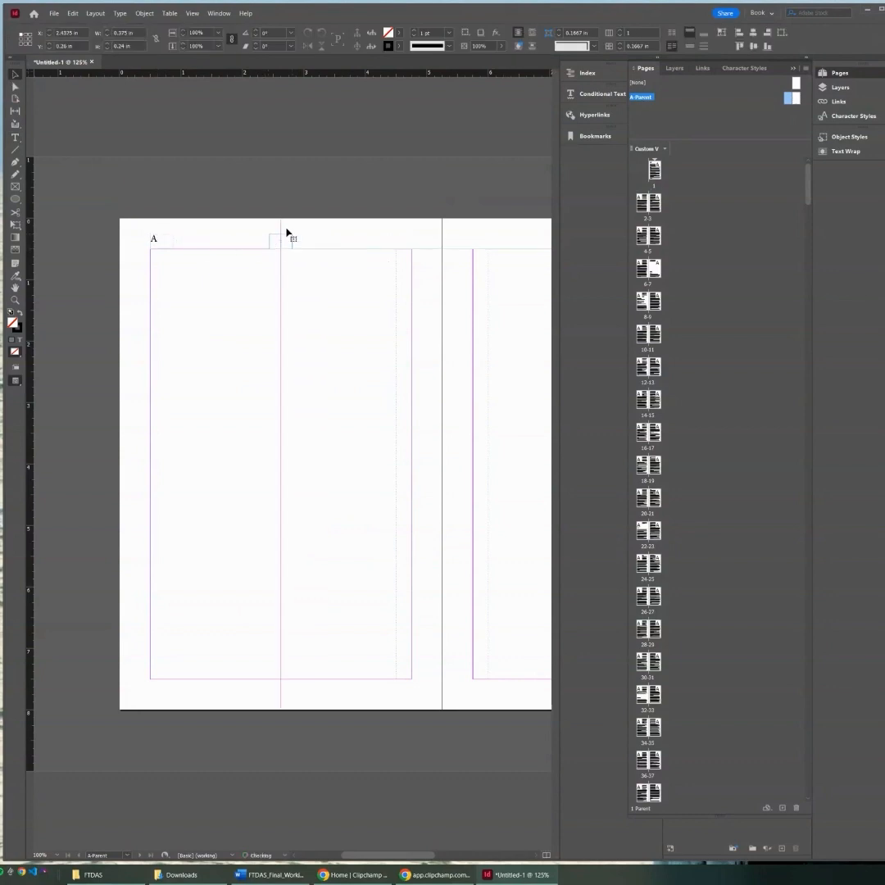
Move the page number frame on the right parent page to the page's horizontal centre and centre-align its page number.
scroll(508, 393, right, 5)
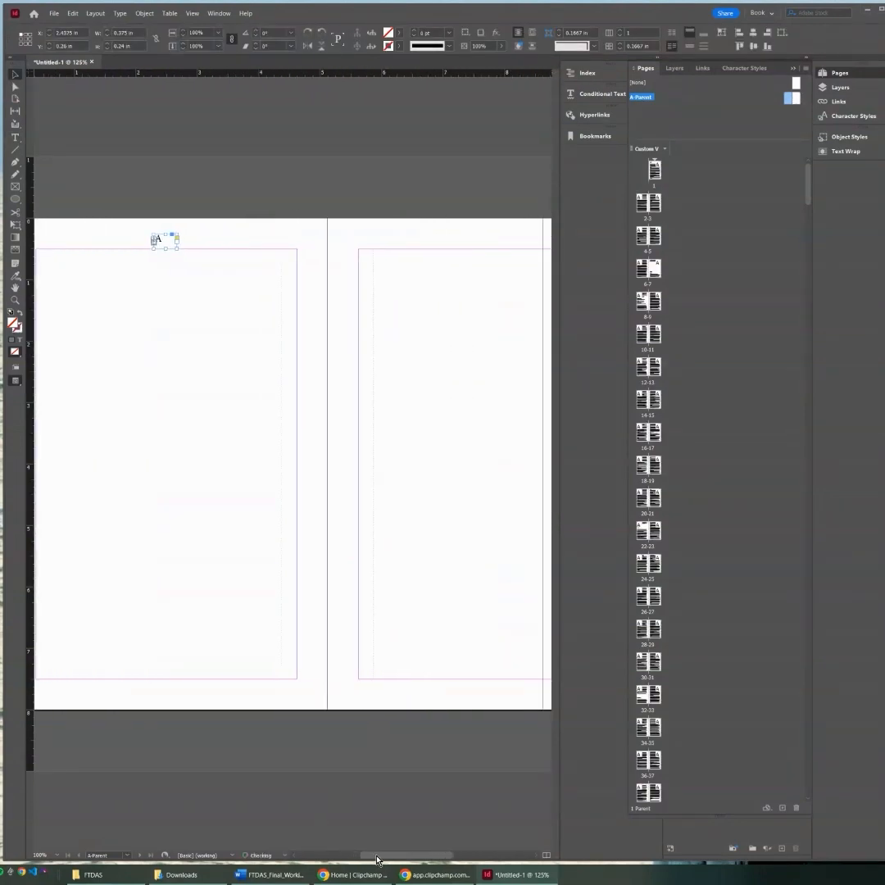
scroll(508, 352, right, 4)
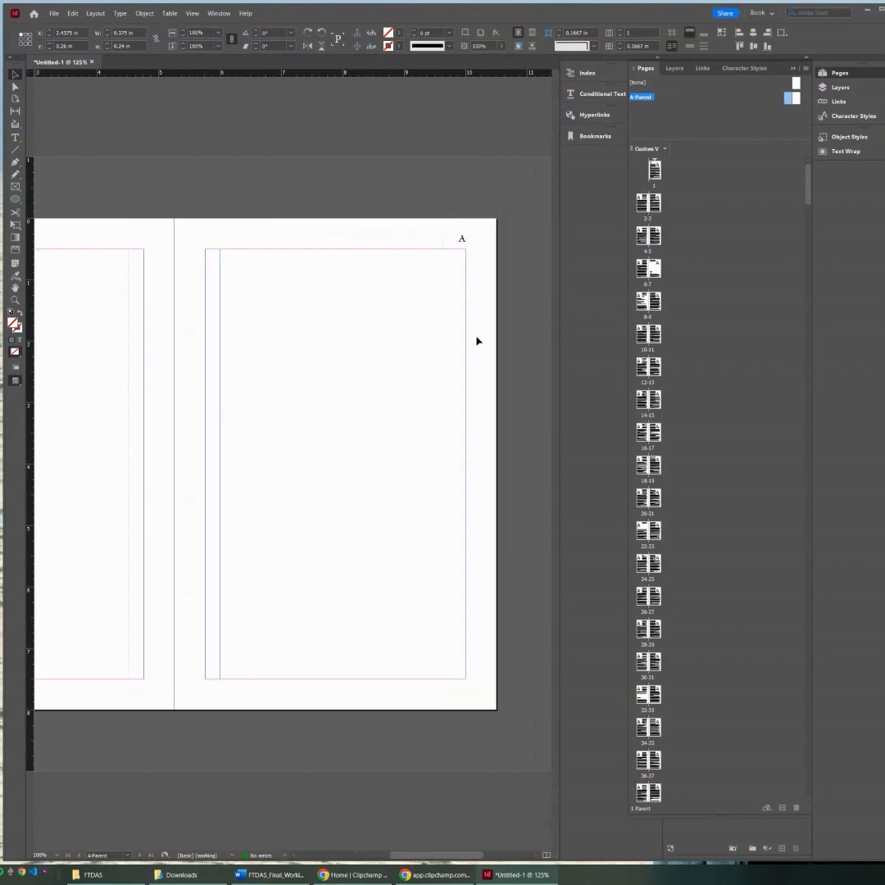
drag(457, 239, 330, 241)
double_click(331, 241)
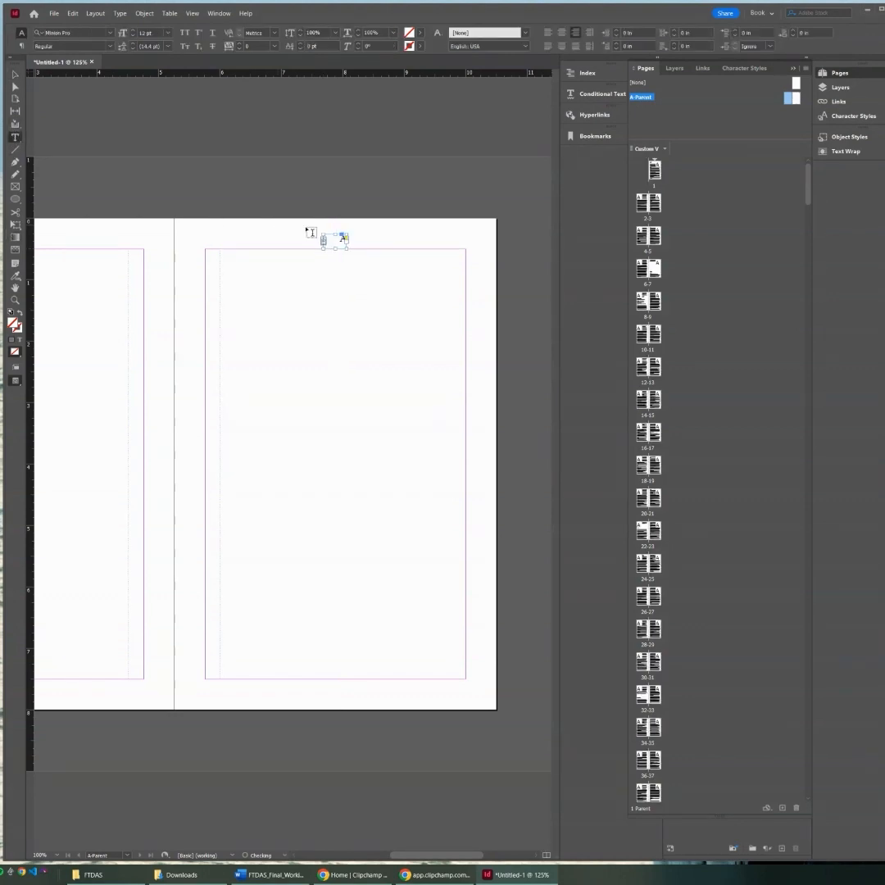
click(336, 243)
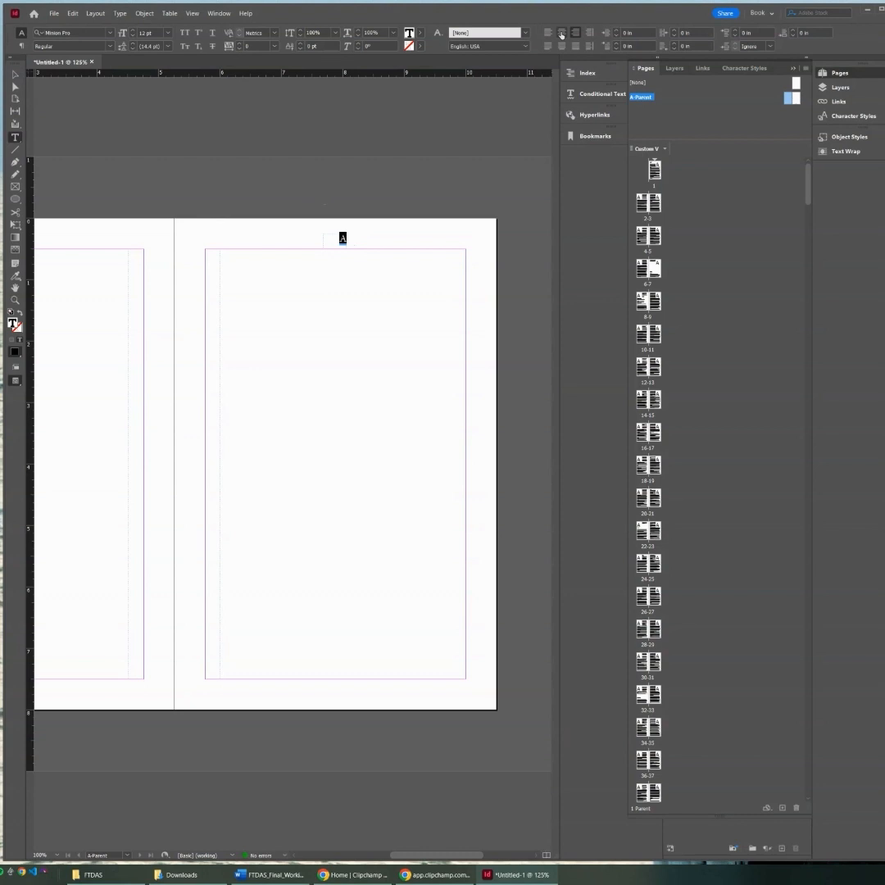
click(562, 32)
Centre-align the page number within its frame above the top margin of the left parent page.
drag(443, 858, 418, 858)
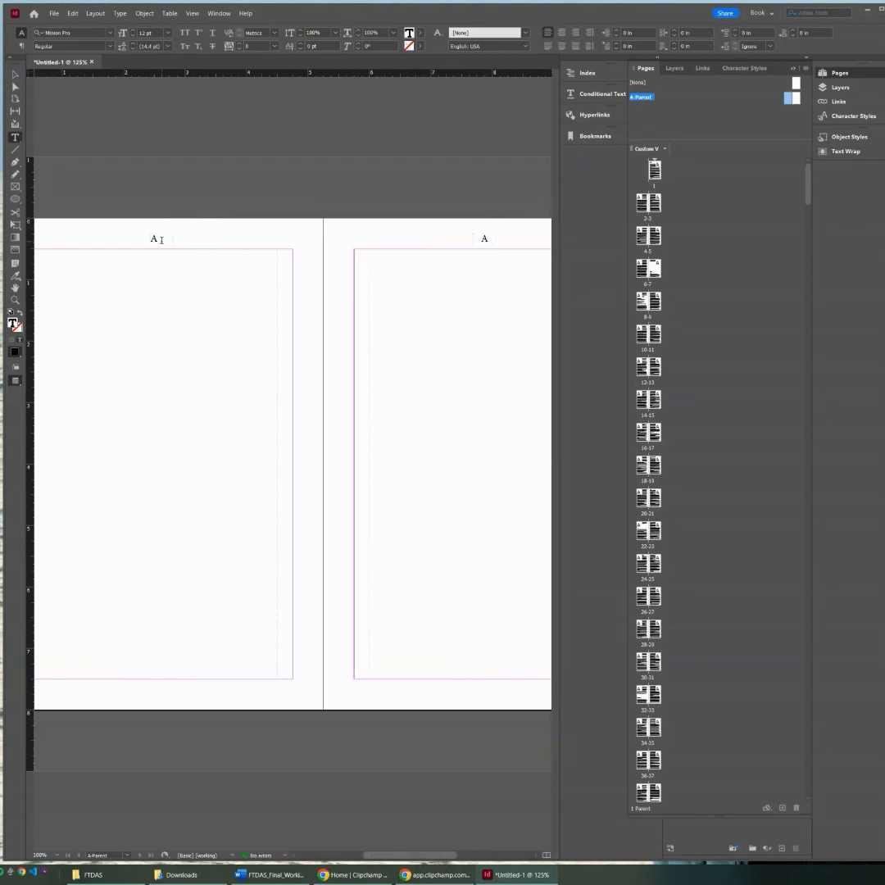
double_click(155, 239)
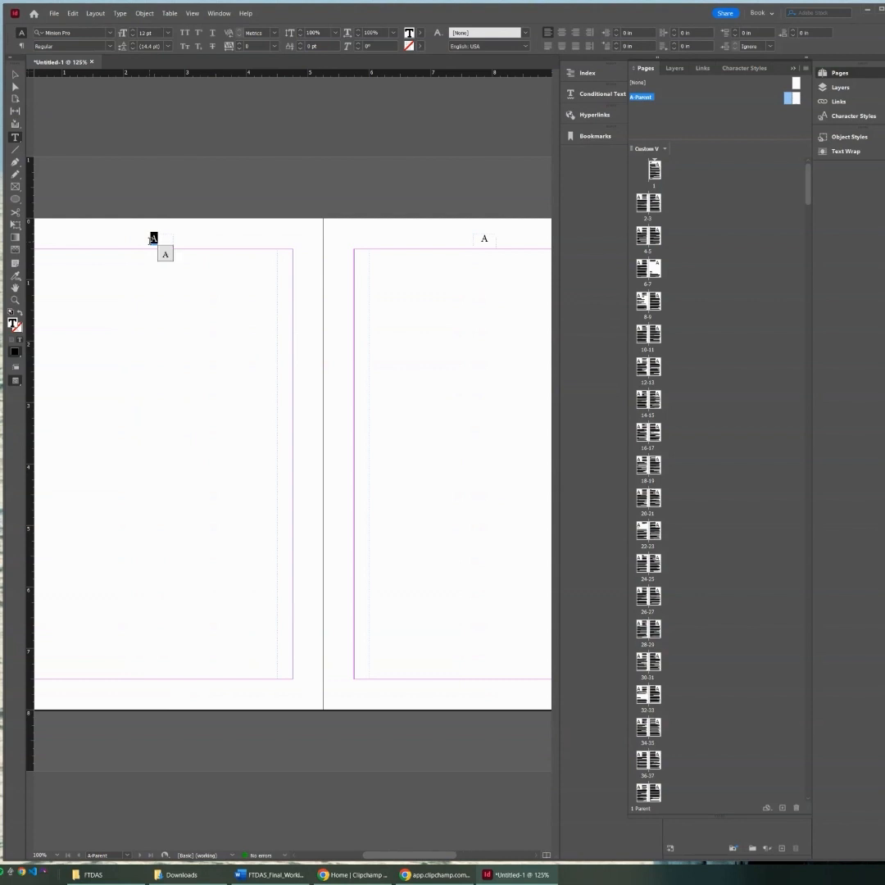
click(562, 32)
click(141, 256)
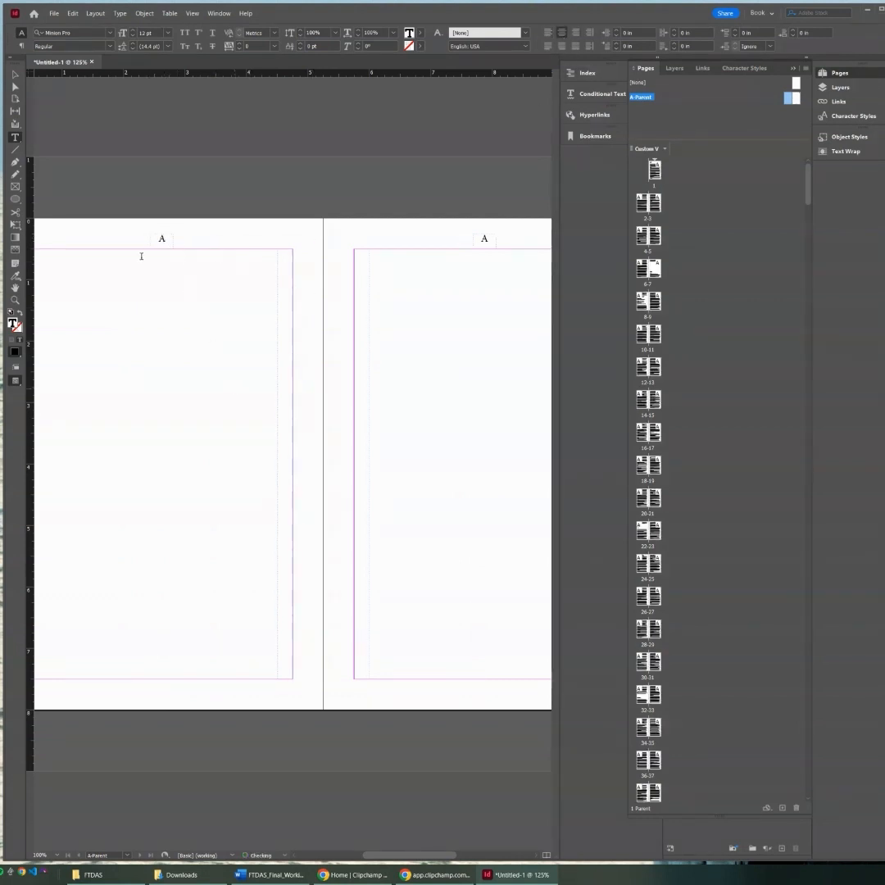
Check the centred page numbers on pages 4-5, pages 22-23 and the prologue's opening page.
double_click(654, 236)
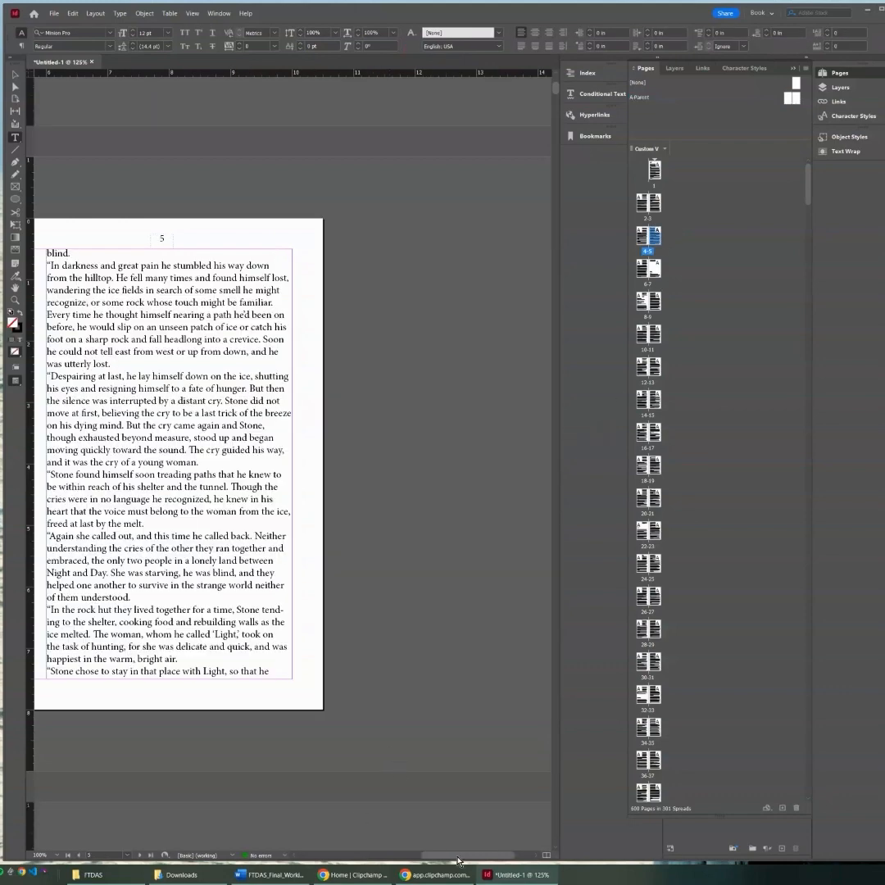
drag(459, 855, 431, 866)
double_click(656, 531)
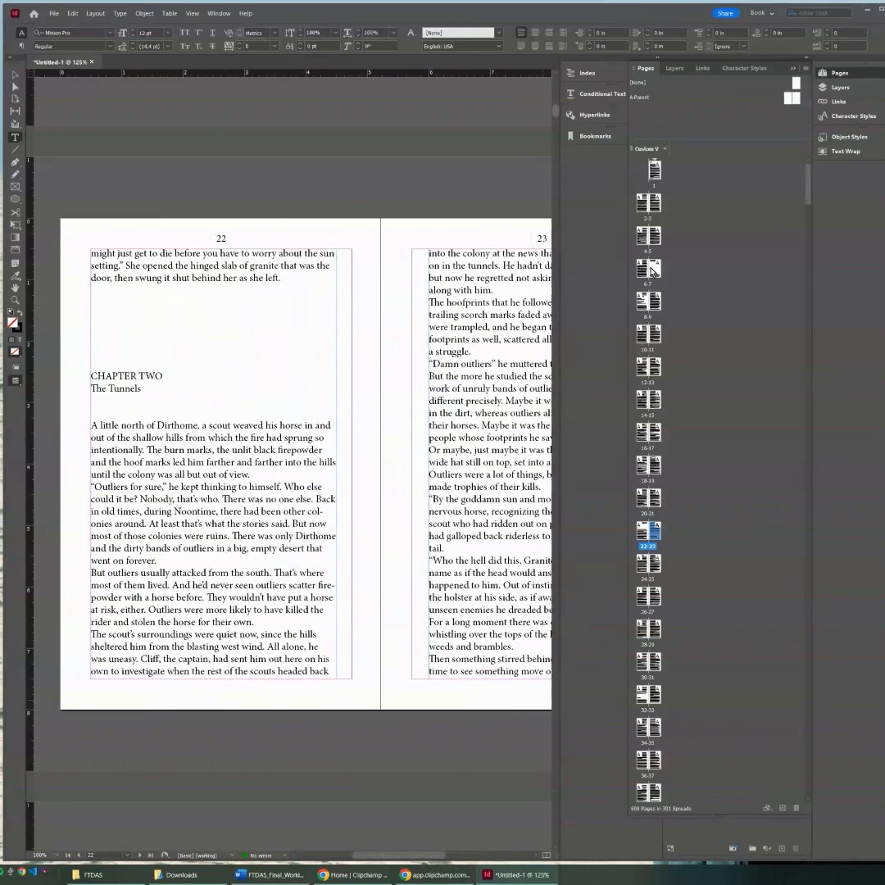
double_click(655, 172)
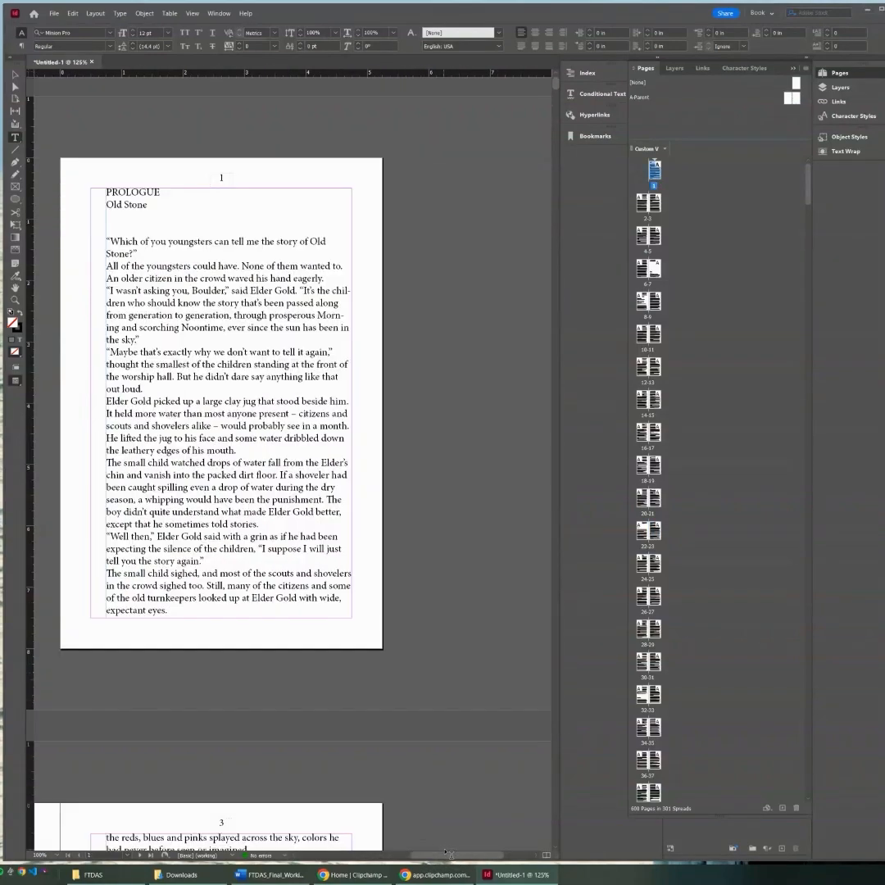
drag(448, 854, 426, 863)
scroll(307, 699, down, 5)
scroll(308, 699, down, 1)
scroll(417, 631, up, 6)
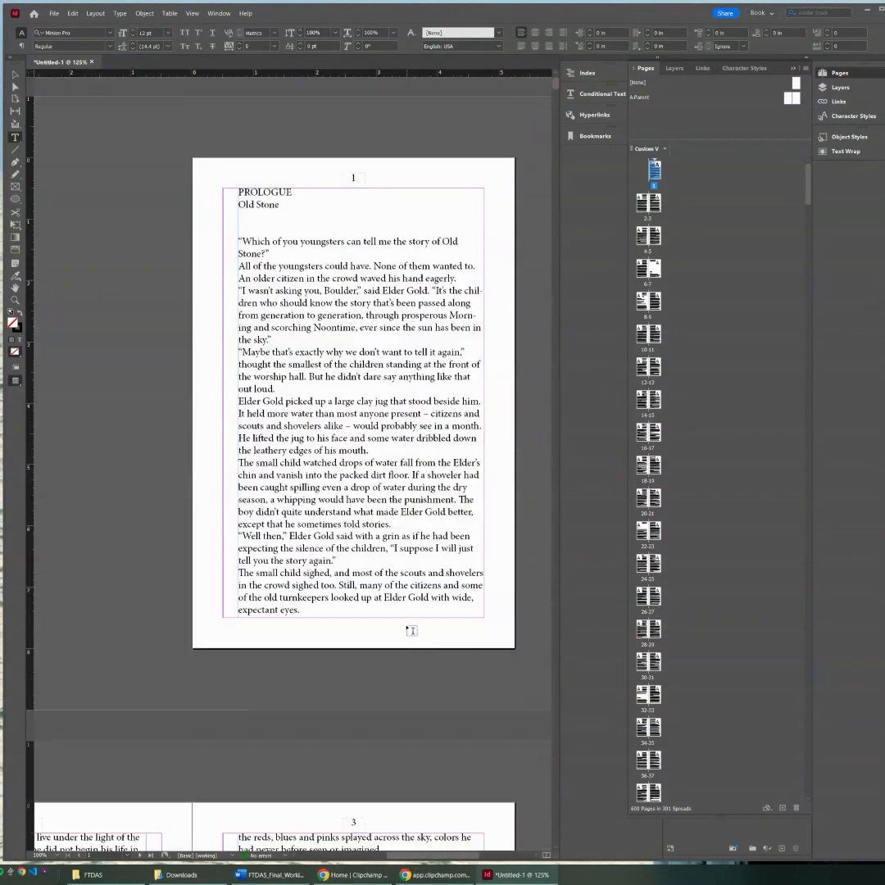